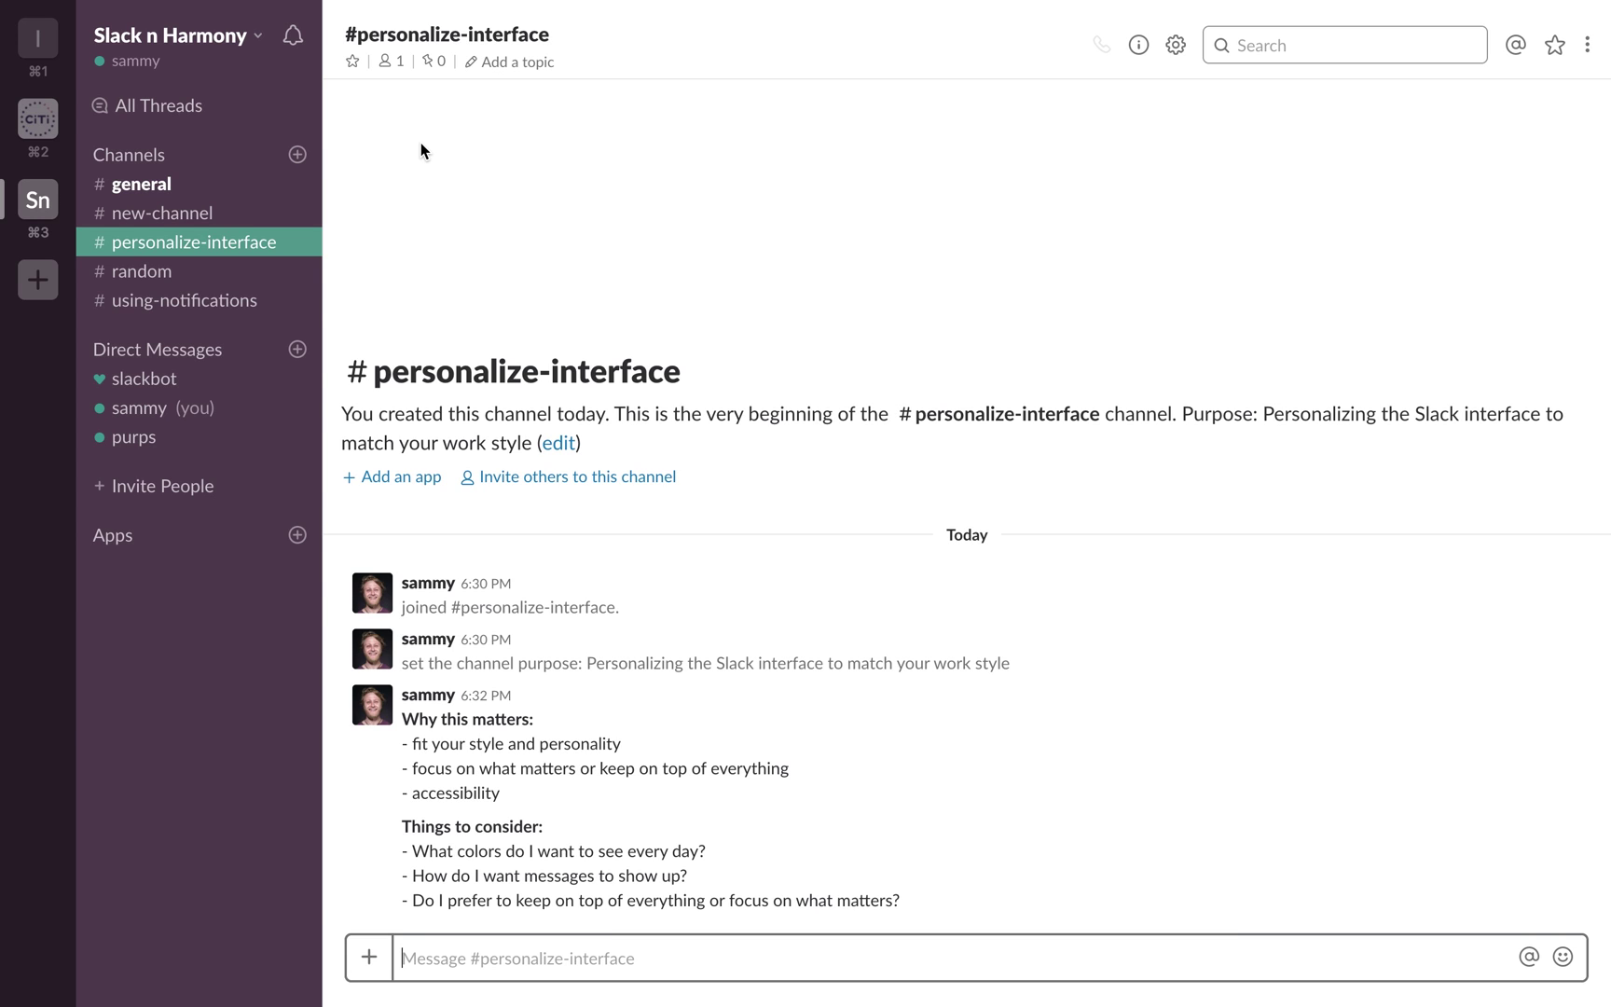
Step: Open Preferences from the Slack n Harmony workspace menu
{"action": "left_click", "coordinate": [252, 42]}
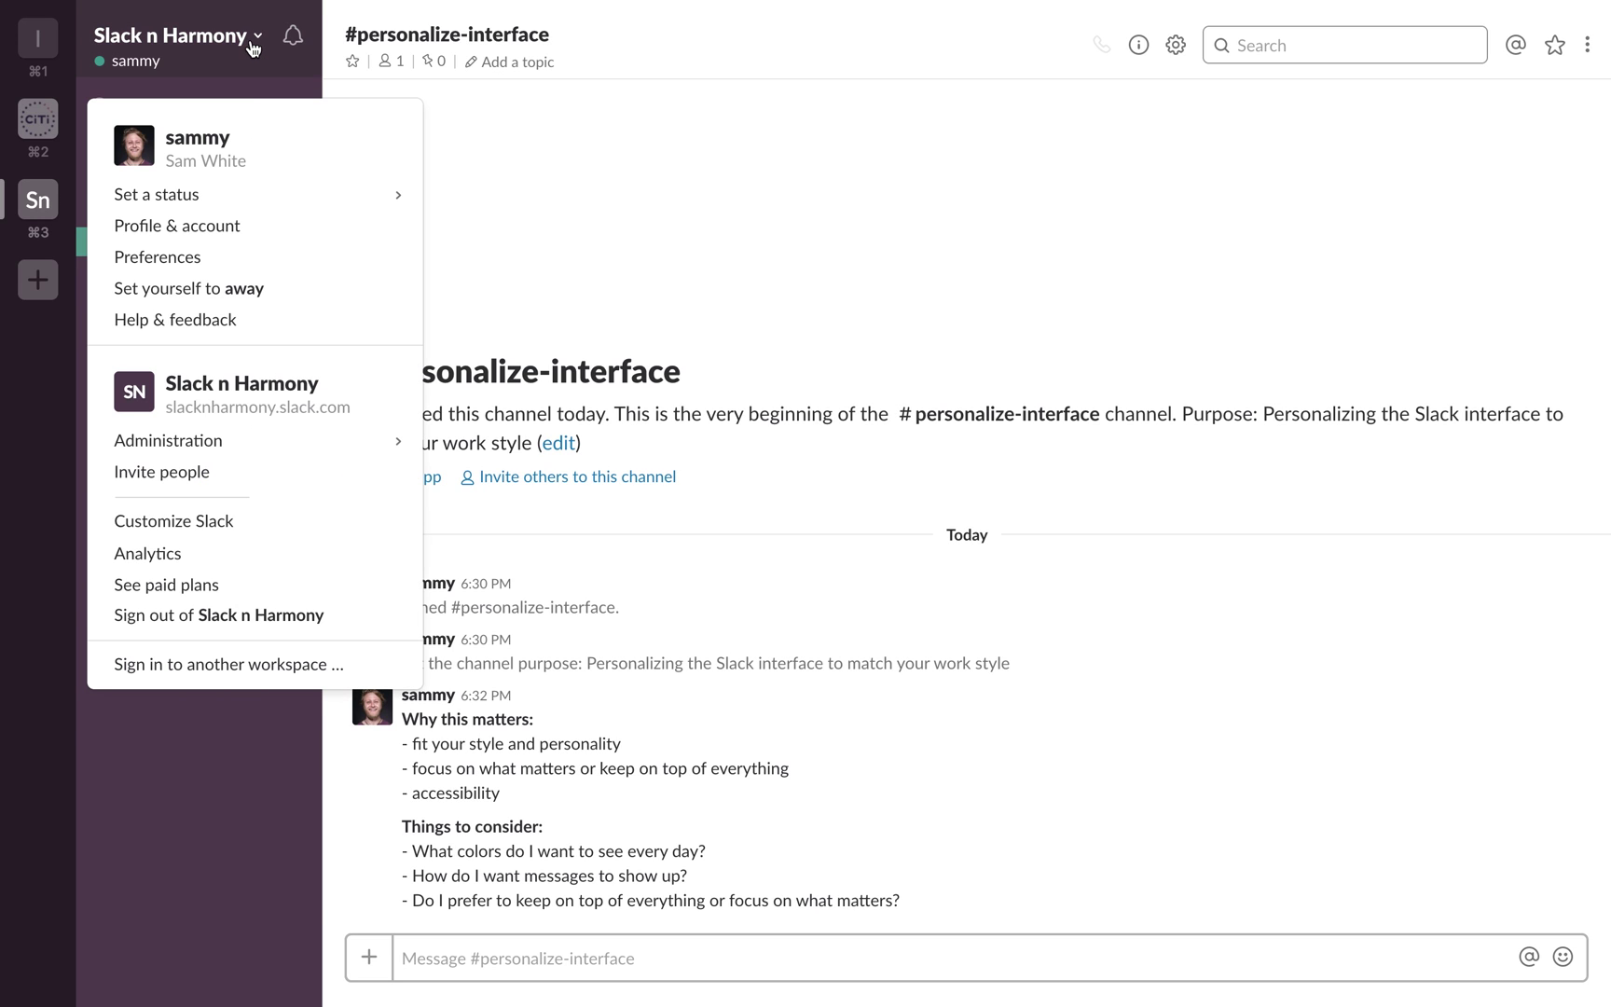
{"action": "left_click", "coordinate": [188, 253]}
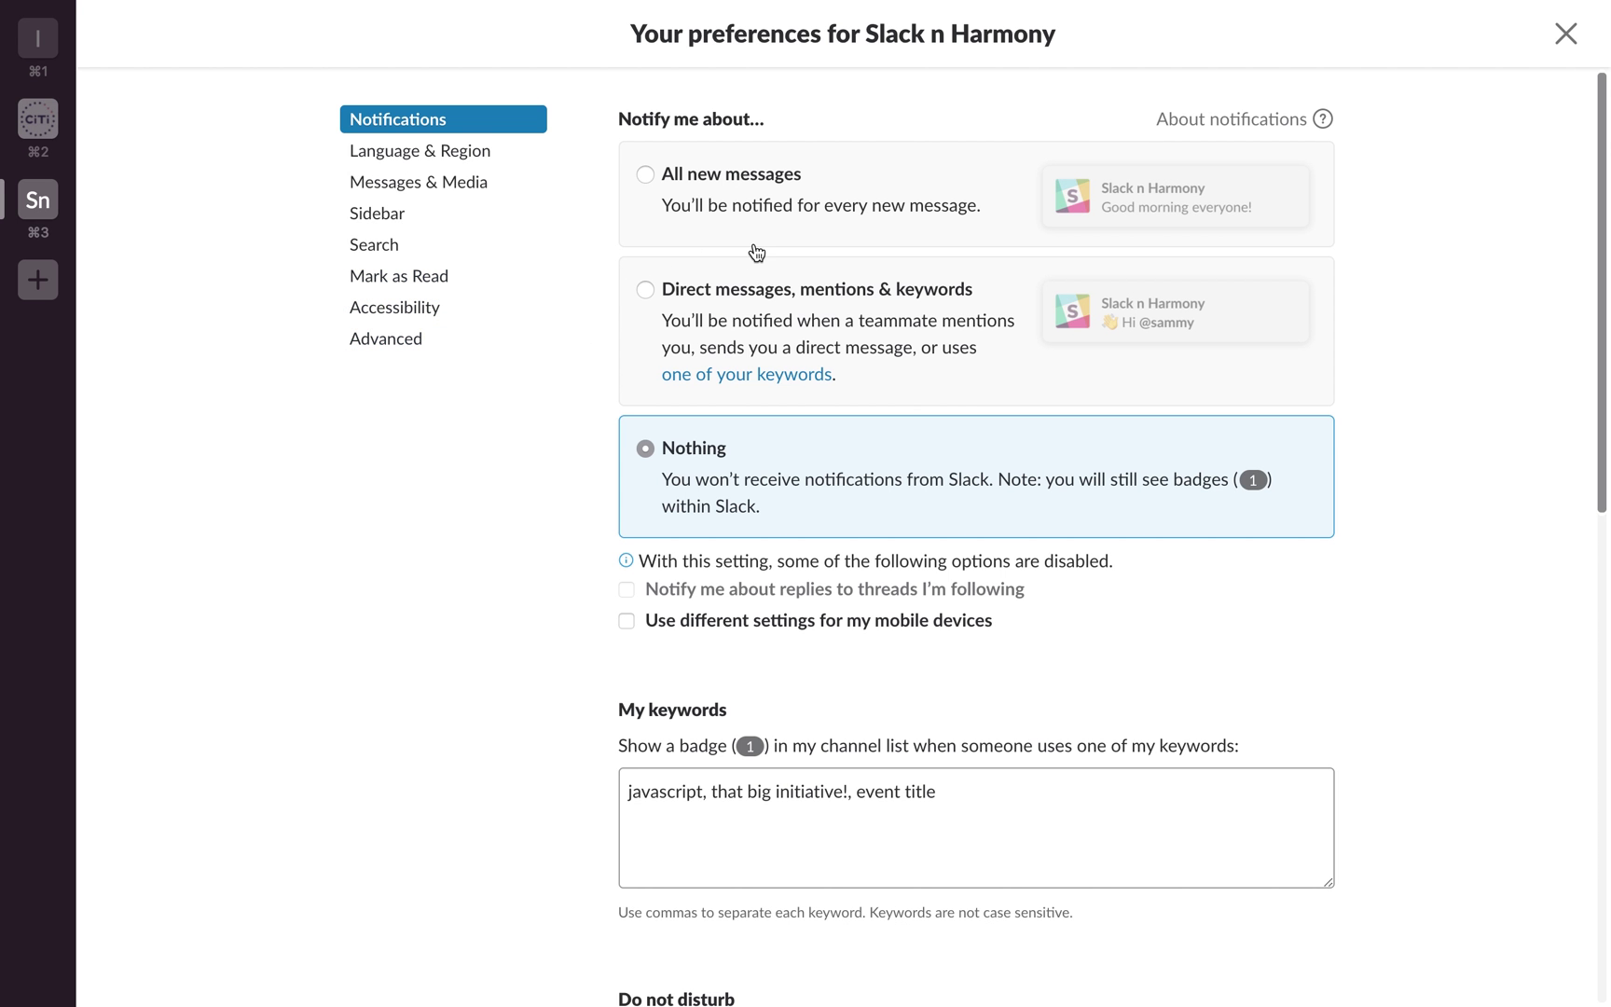
Step: In Sidebar preferences, try Unreads and starred and Unreads only, then settle on Everything
{"action": "left_click", "coordinate": [393, 213]}
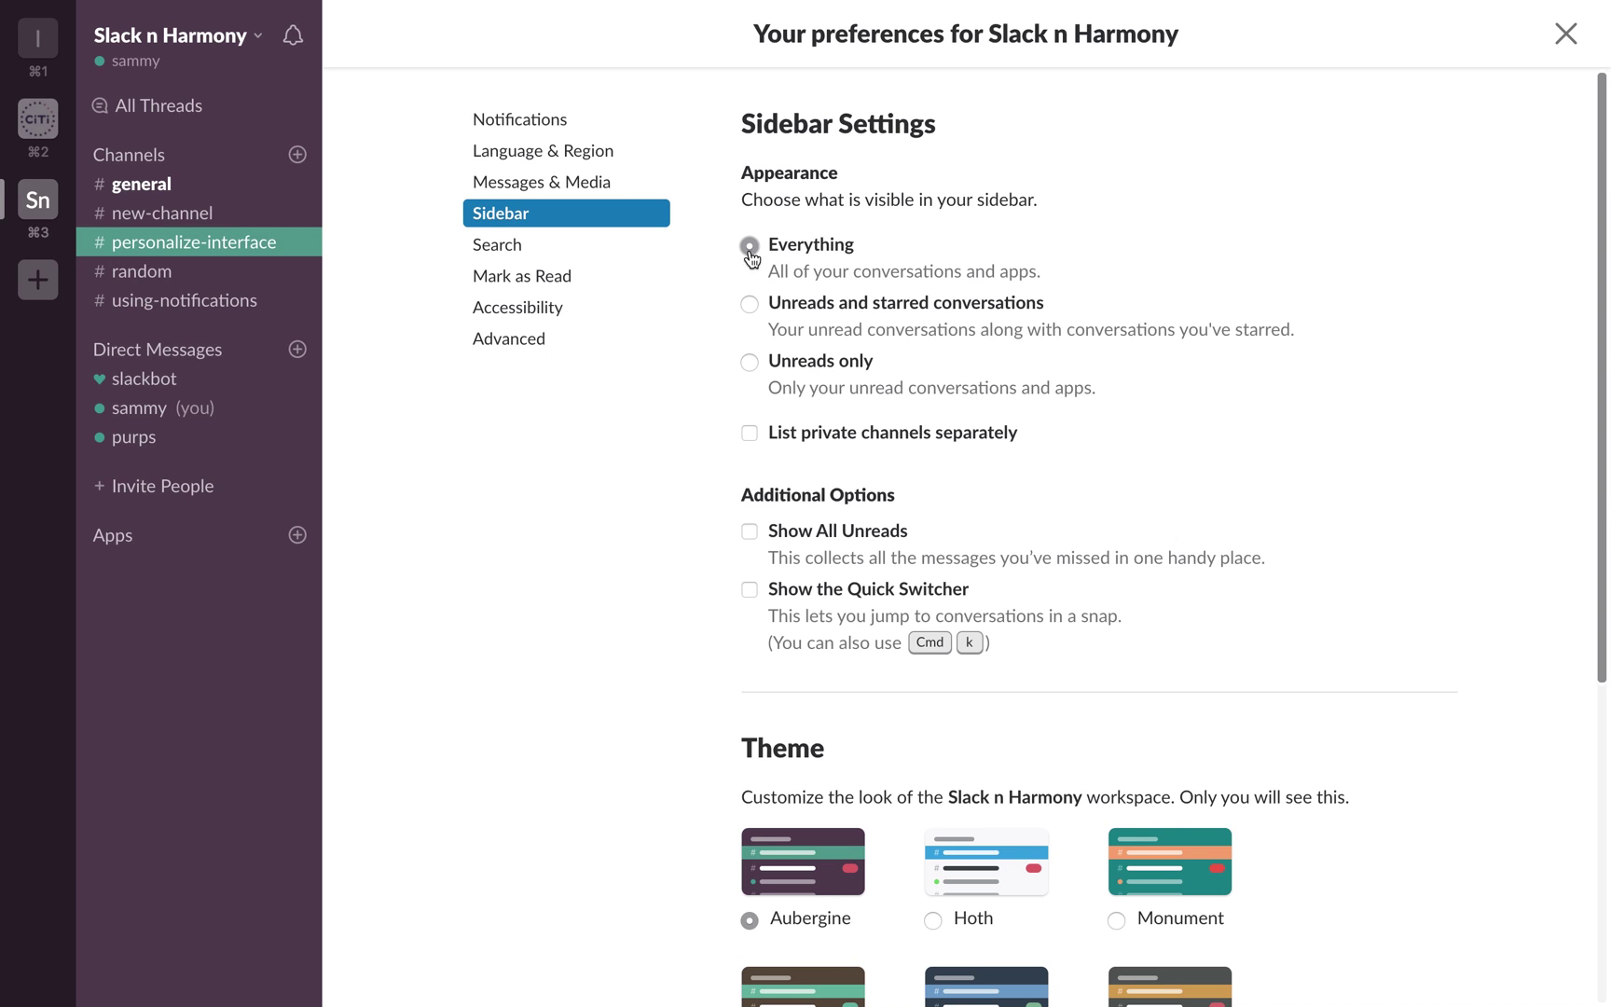
{"action": "left_click", "coordinate": [844, 250]}
{"action": "left_click", "coordinate": [946, 320]}
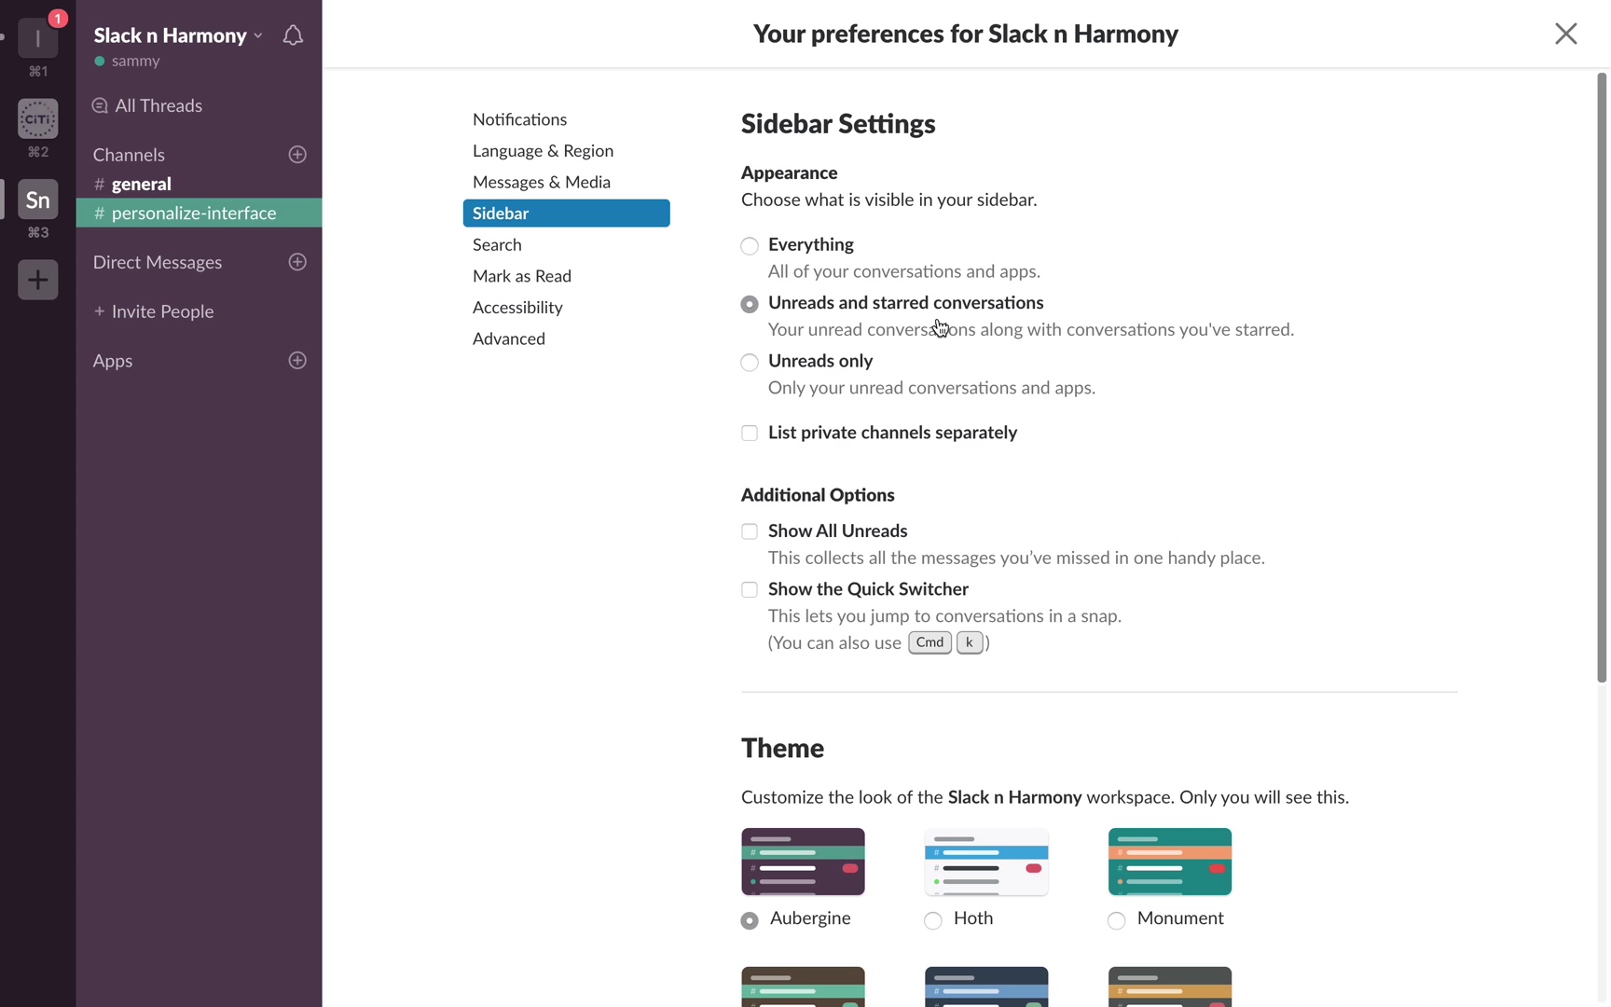
{"action": "left_click", "coordinate": [870, 364]}
{"action": "left_click", "coordinate": [783, 252]}
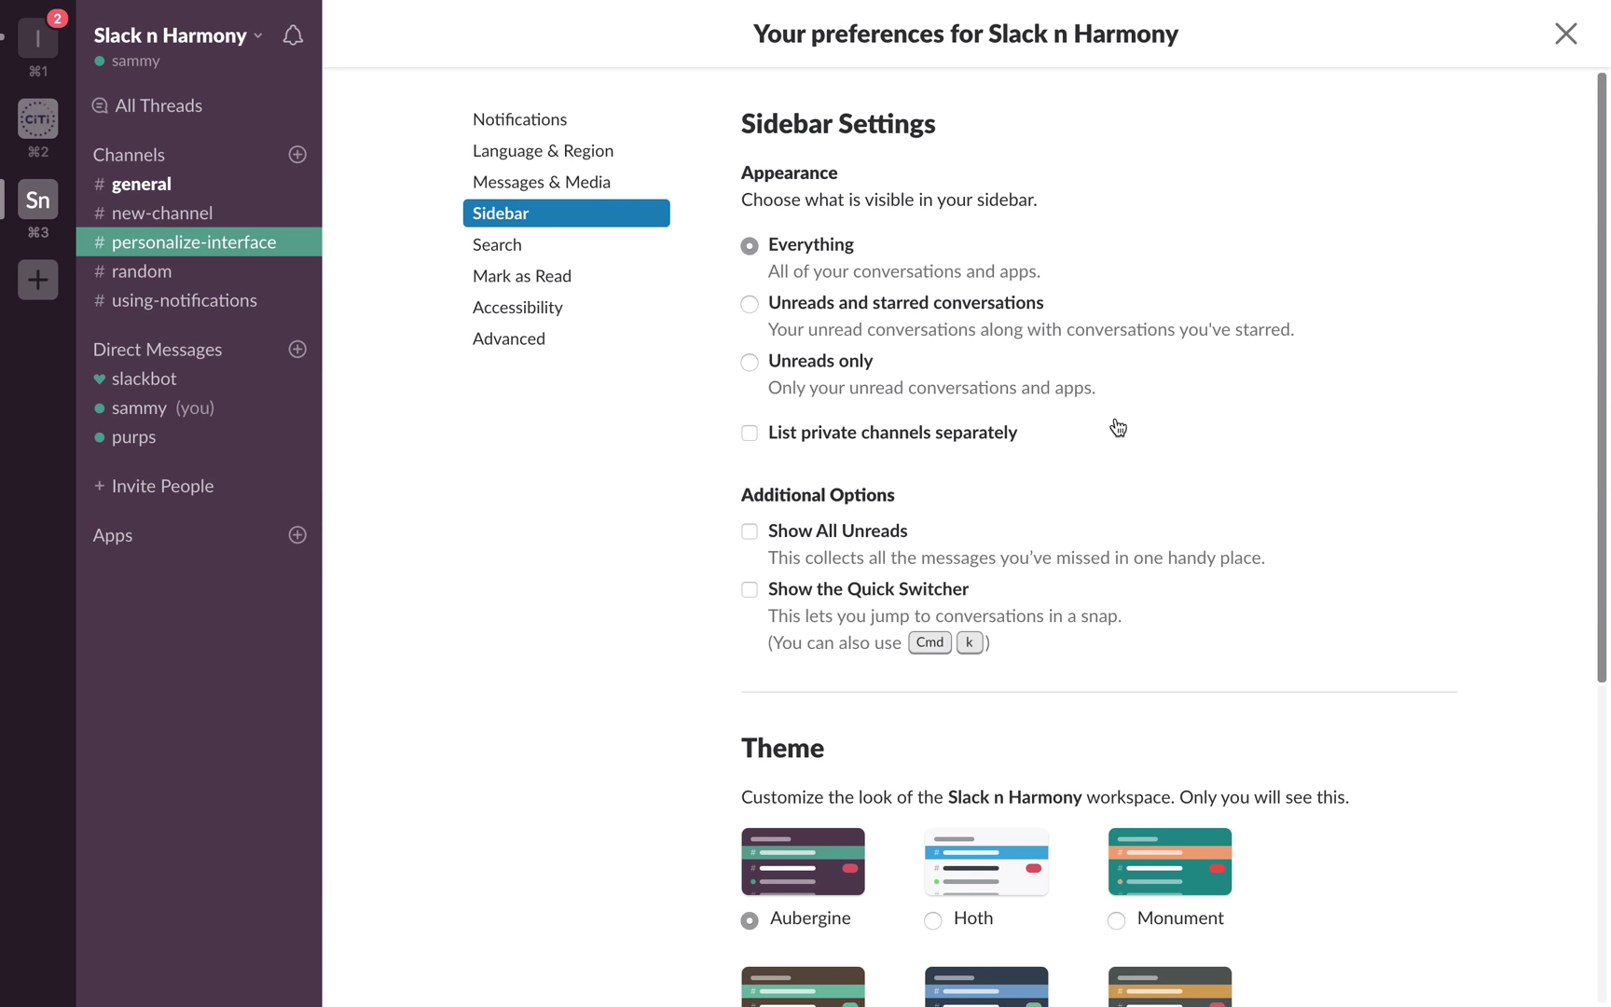
Step: Toggle Show All Unreads on and back off, and enable Show the Quick Switcher
{"action": "scroll", "coordinate": [1117, 427], "scroll_direction": "down", "scroll_amount": 3}
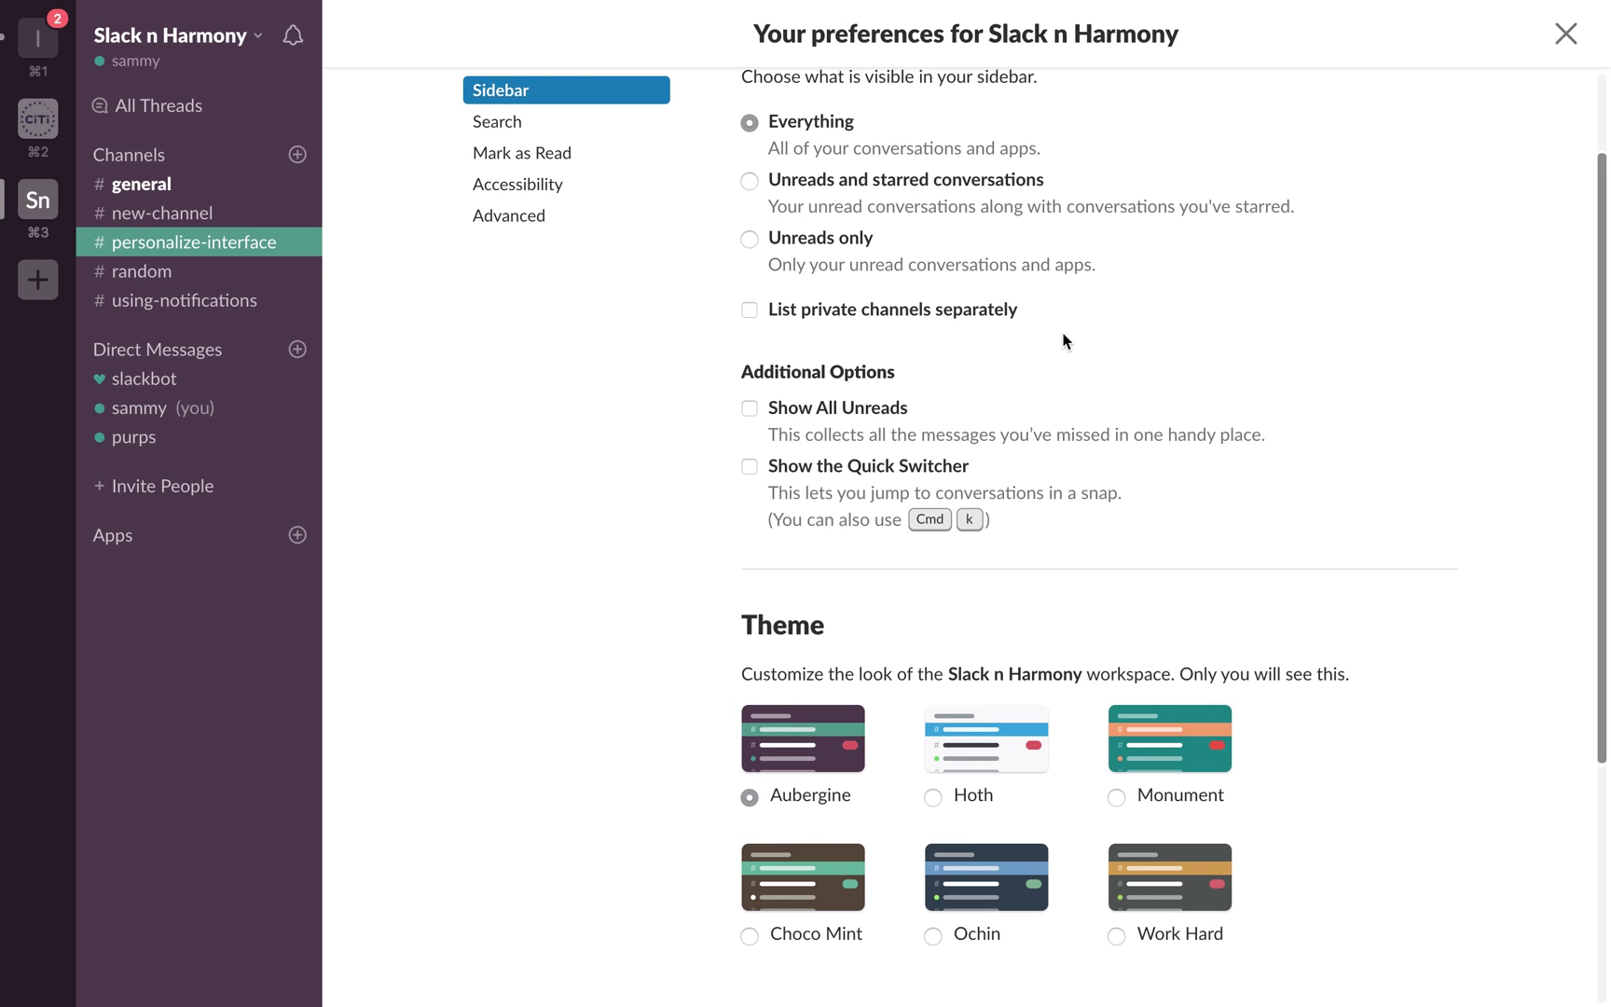
{"action": "left_click", "coordinate": [752, 408]}
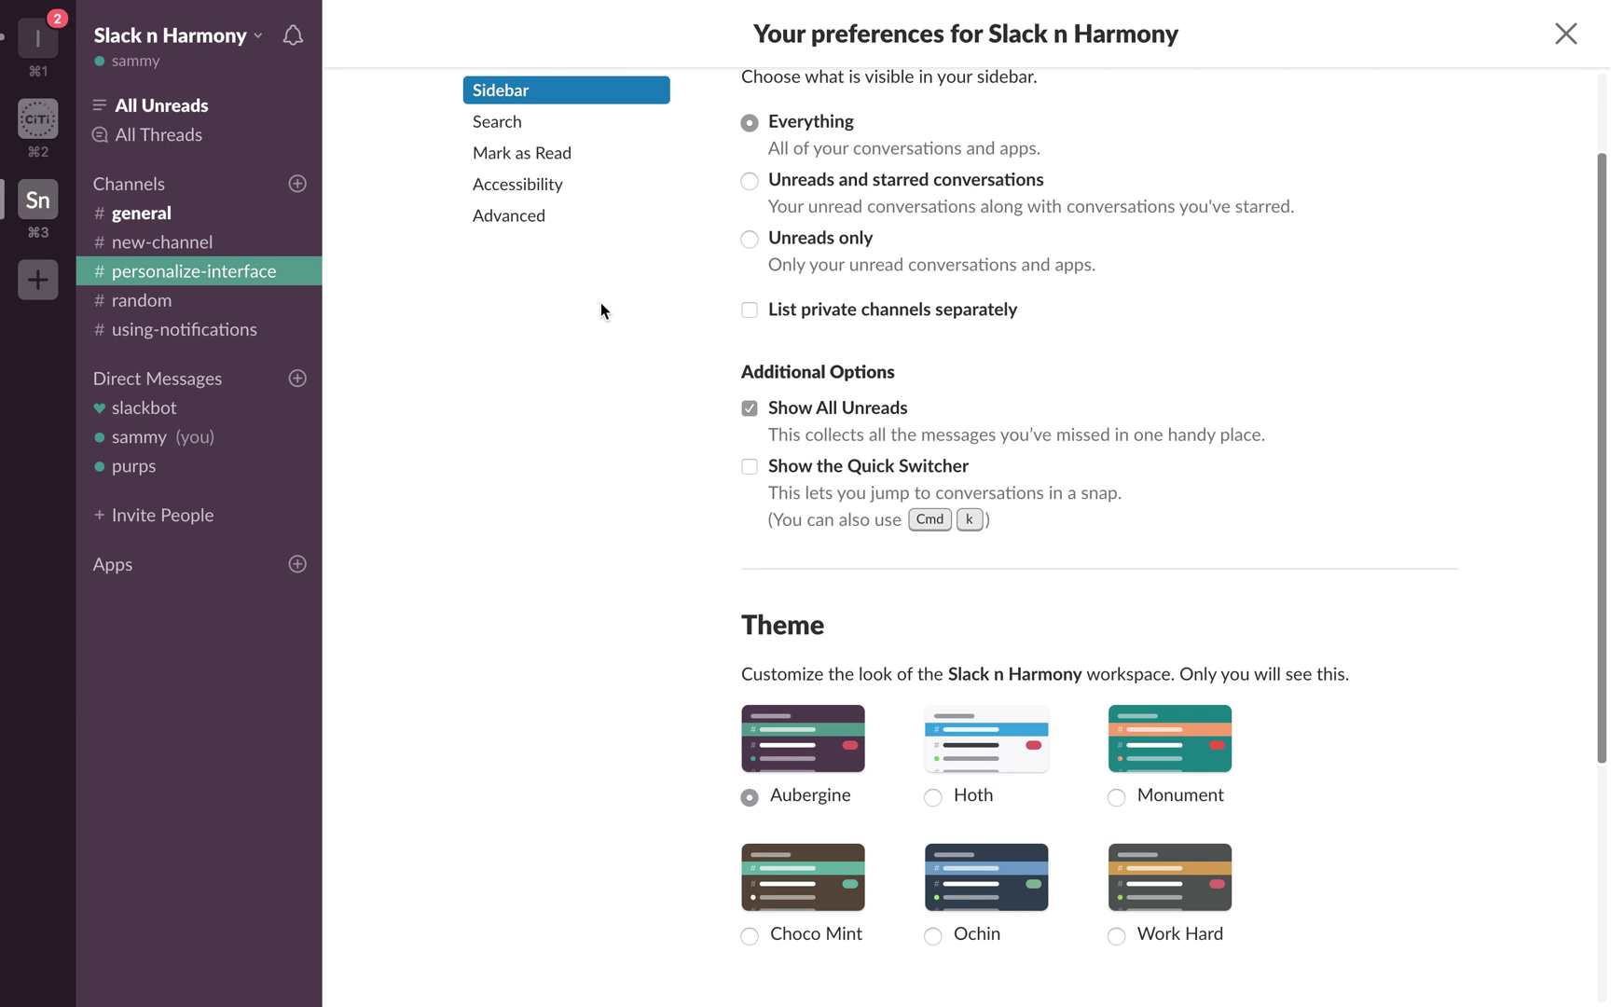
{"action": "left_click", "coordinate": [756, 412]}
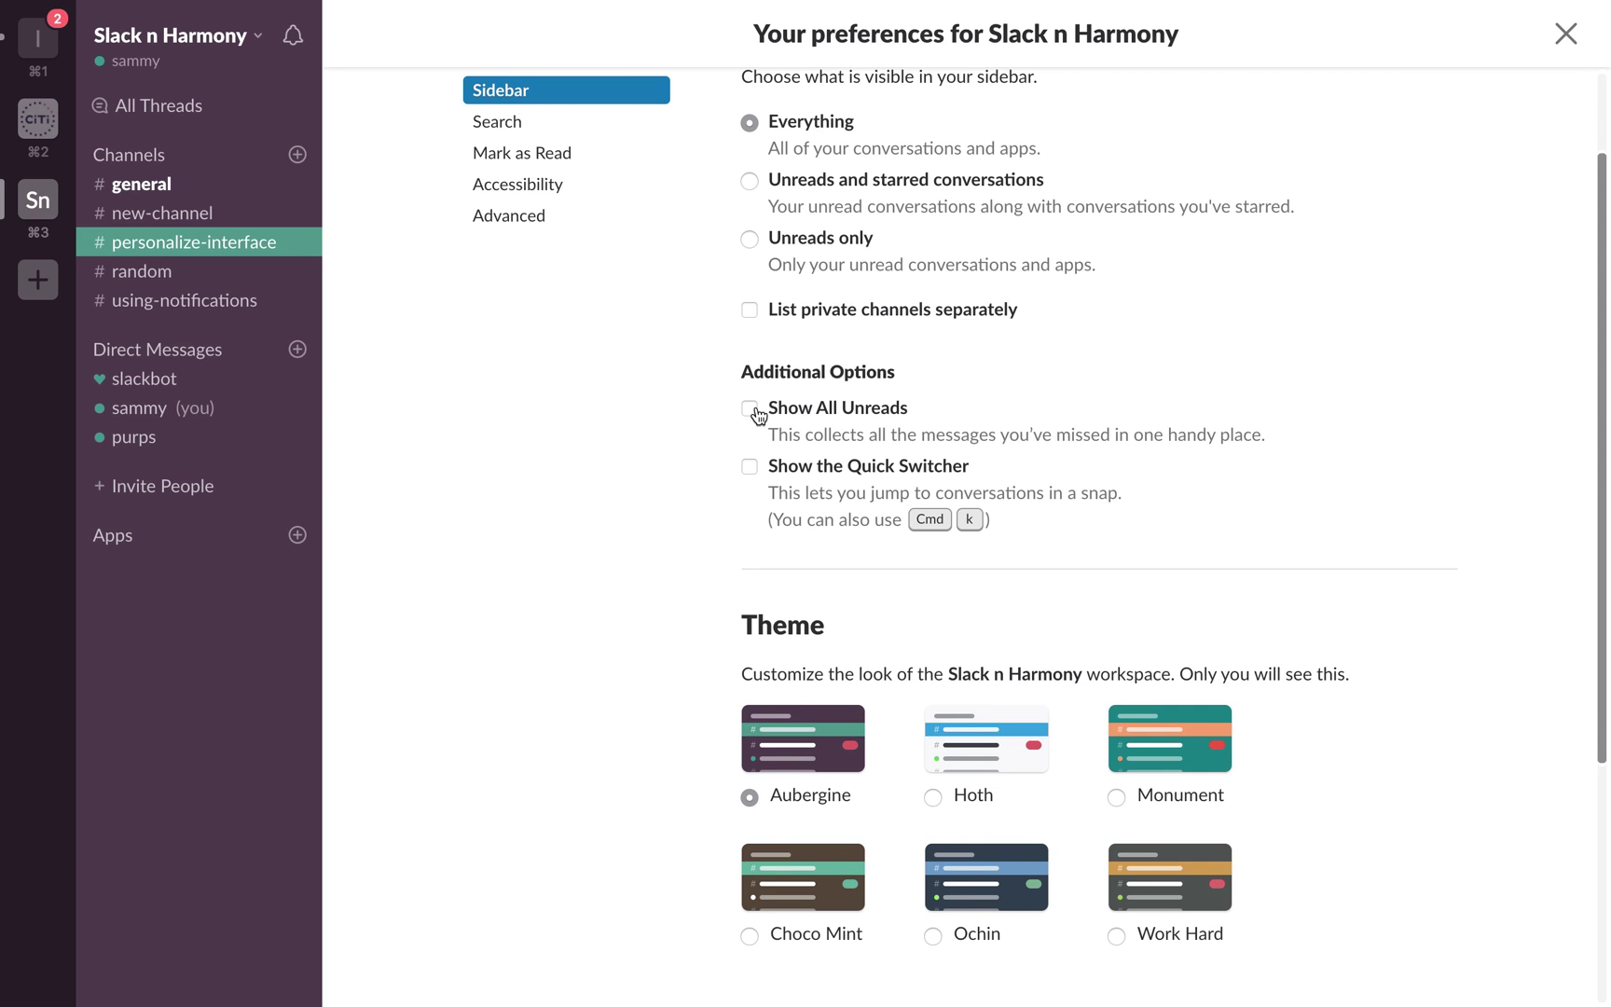
{"action": "left_click", "coordinate": [753, 468]}
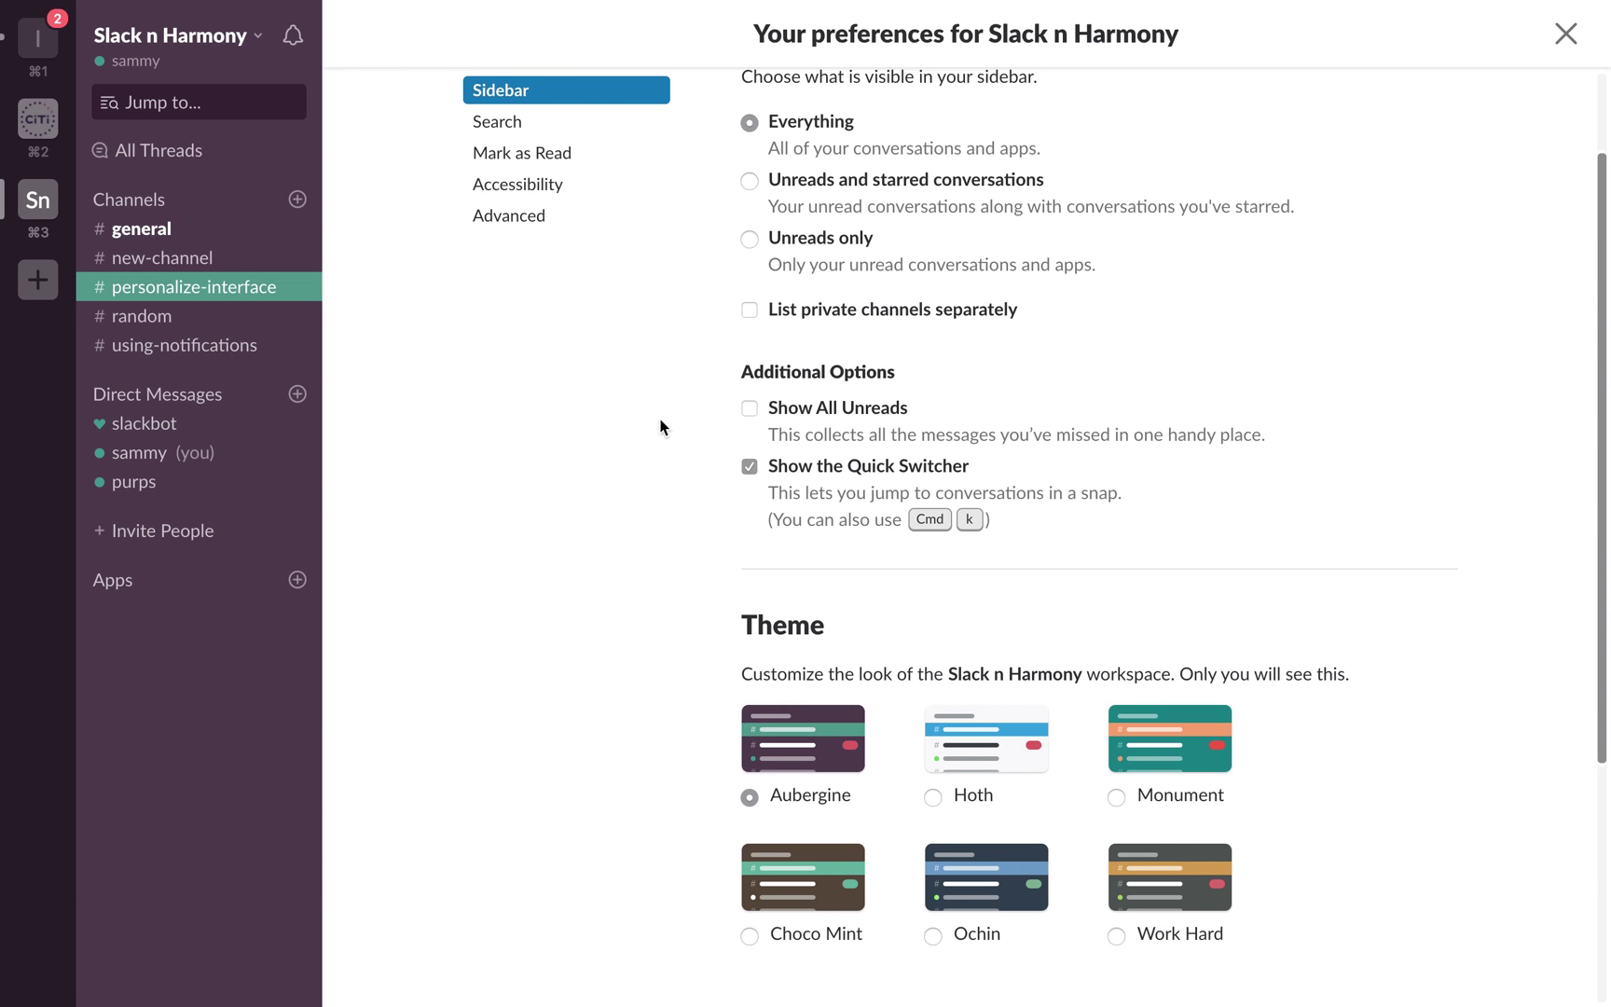
{"action": "scroll", "coordinate": [692, 395], "scroll_direction": "down", "scroll_amount": 1}
{"action": "scroll", "coordinate": [692, 396], "scroll_direction": "up", "scroll_amount": 4}
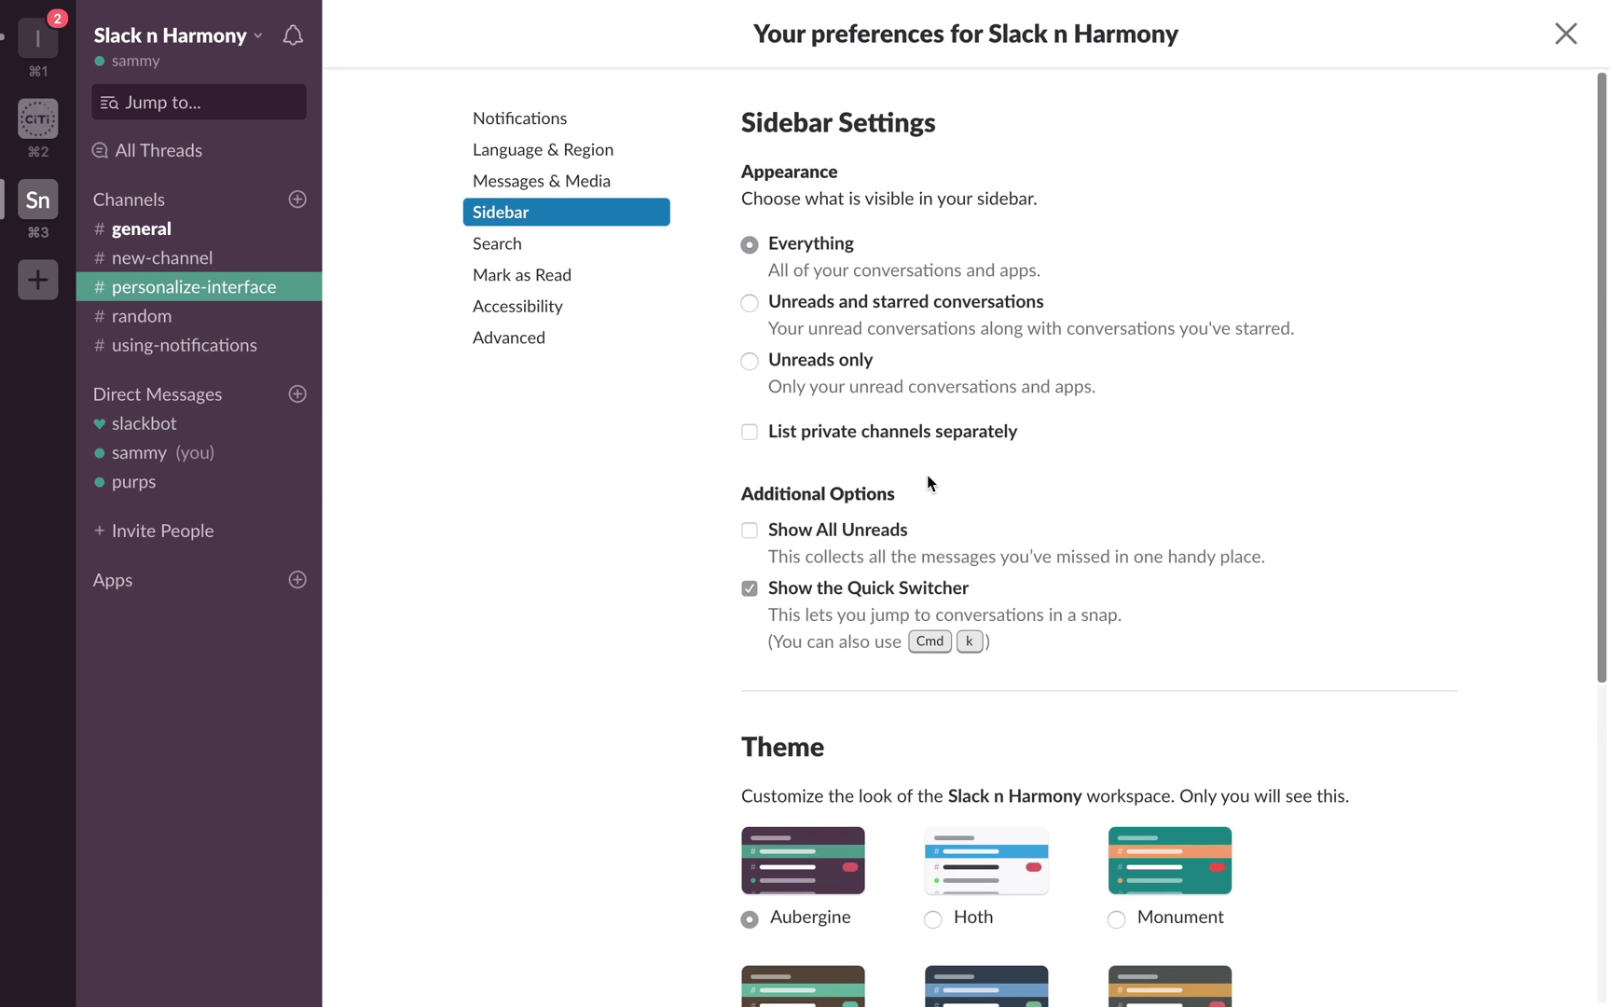
Step: Preview Hoth, Monument, Work Hard and Protanopia & Deuteranopia themes, then apply Tritanopia
{"action": "scroll", "coordinate": [927, 479], "scroll_direction": "down", "scroll_amount": 5}
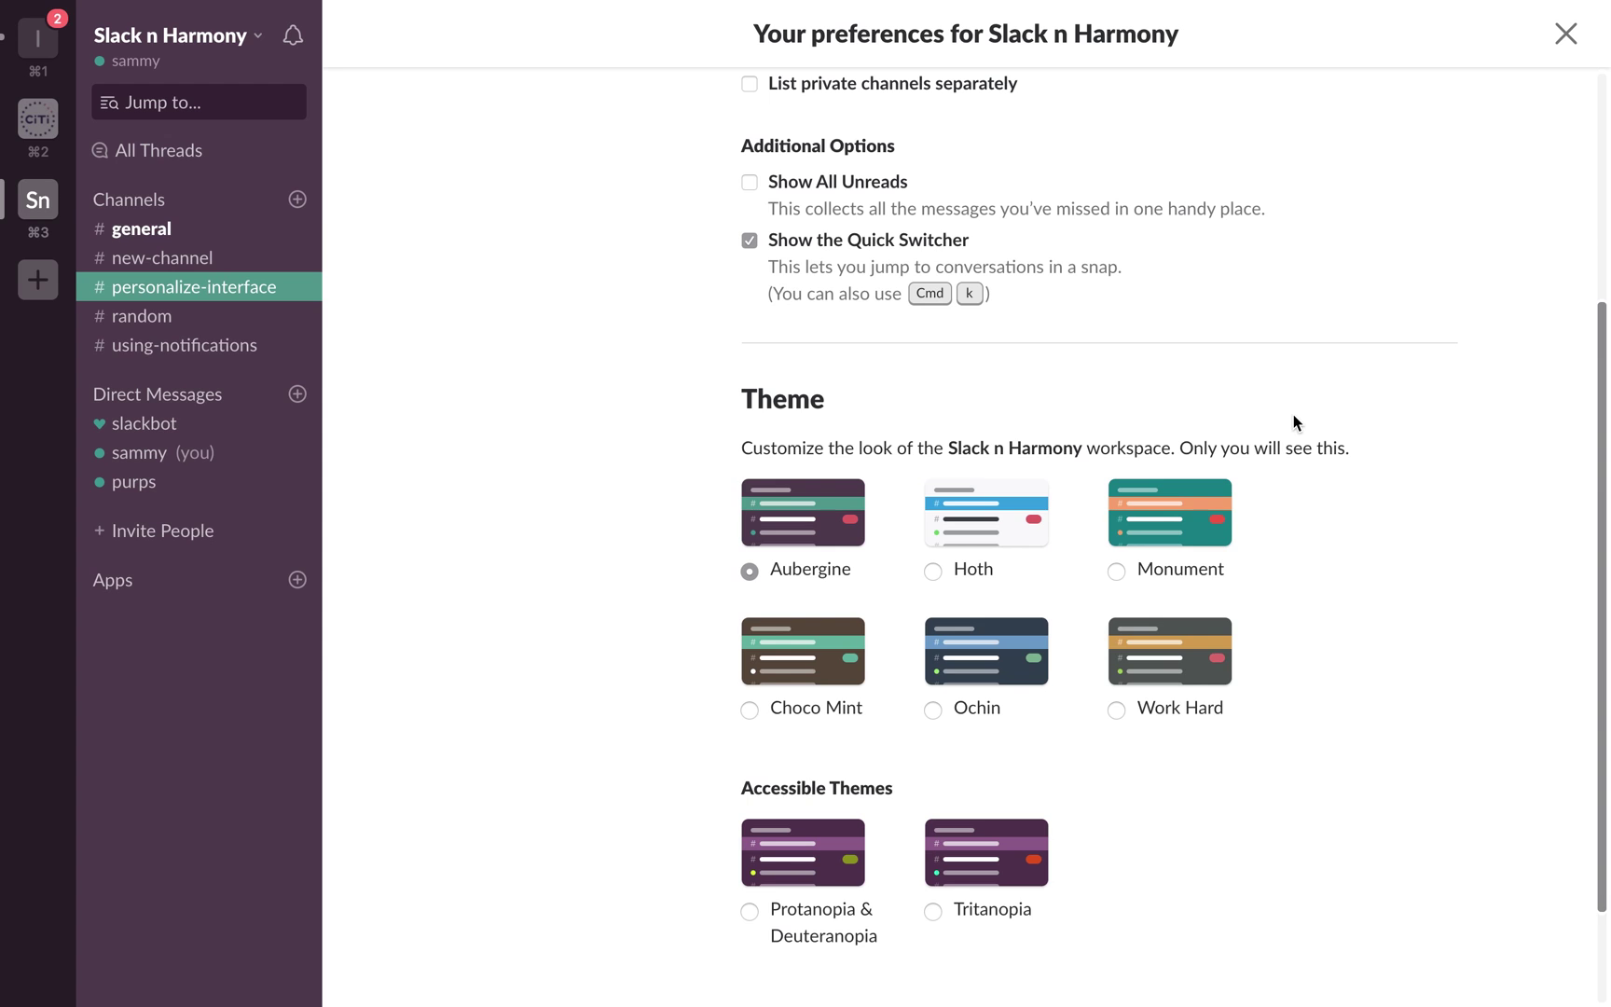
{"action": "scroll", "coordinate": [1292, 416], "scroll_direction": "down", "scroll_amount": 2}
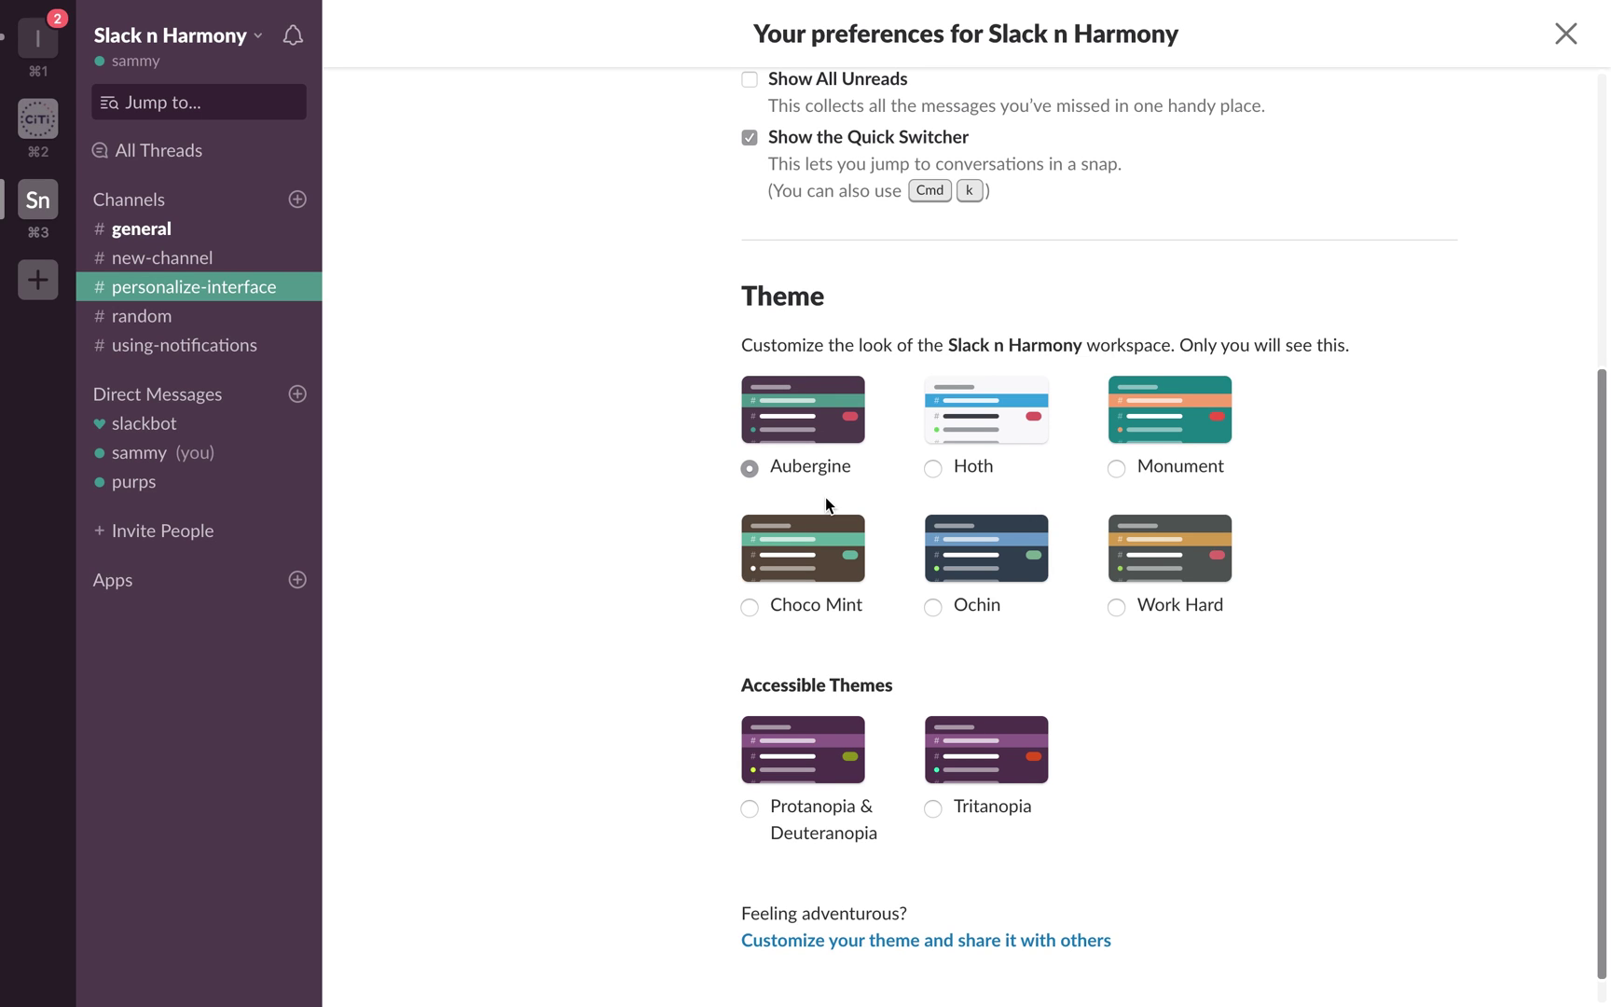
{"action": "left_click", "coordinate": [933, 467]}
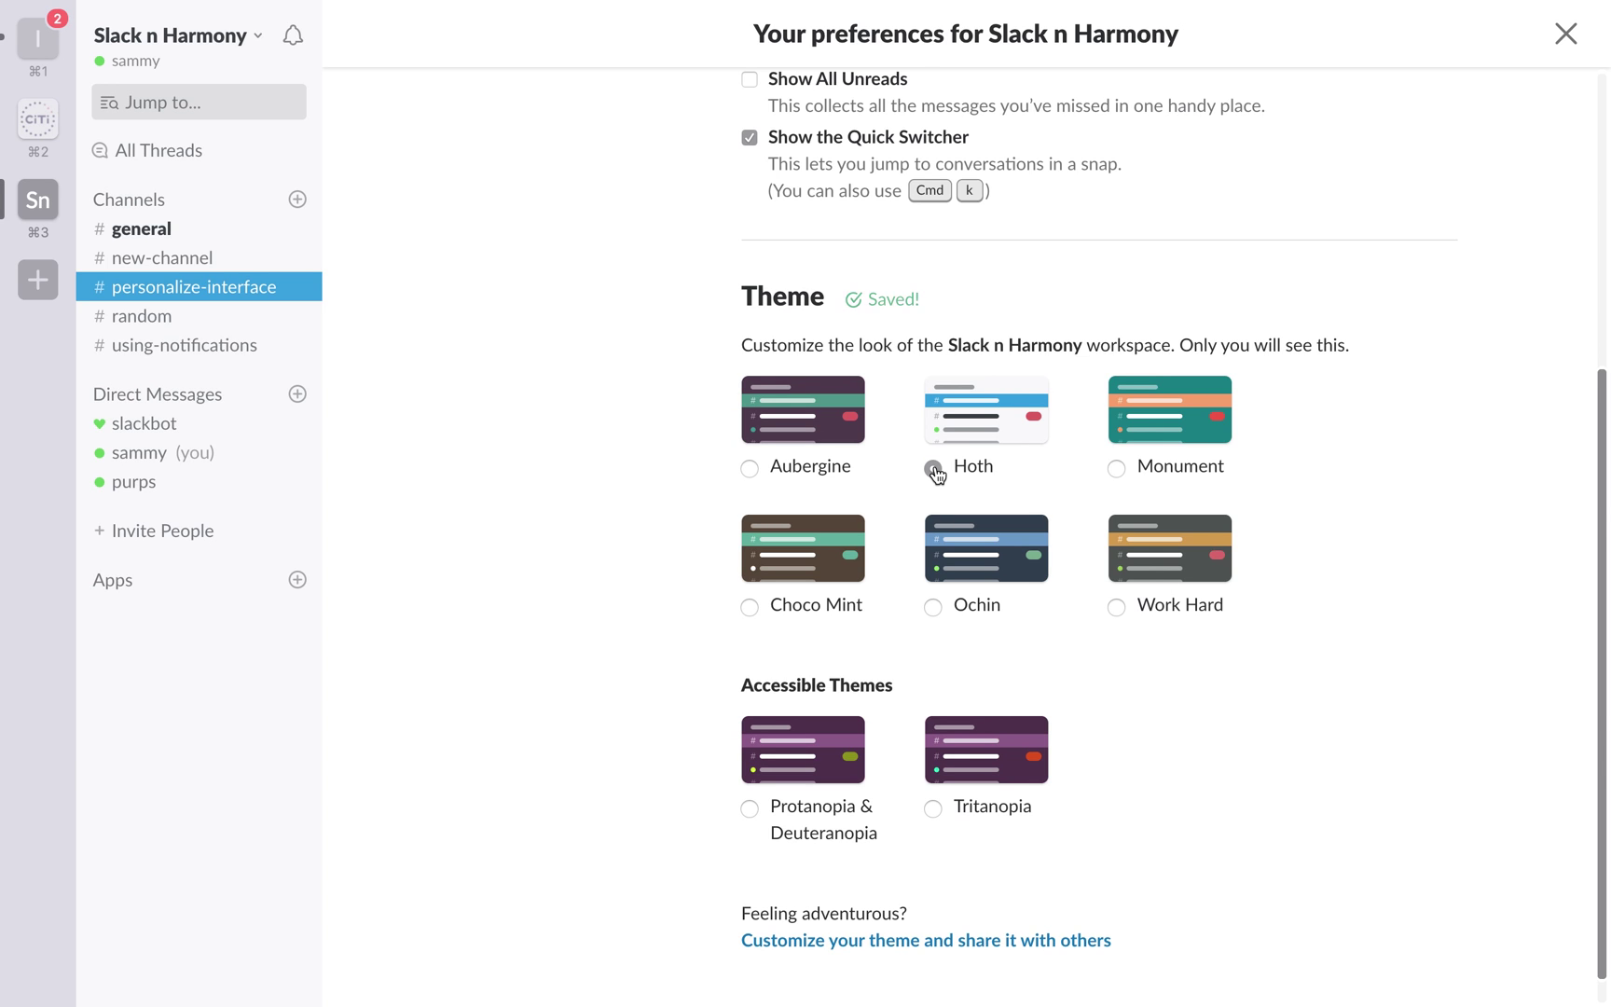
{"action": "left_click", "coordinate": [1117, 469]}
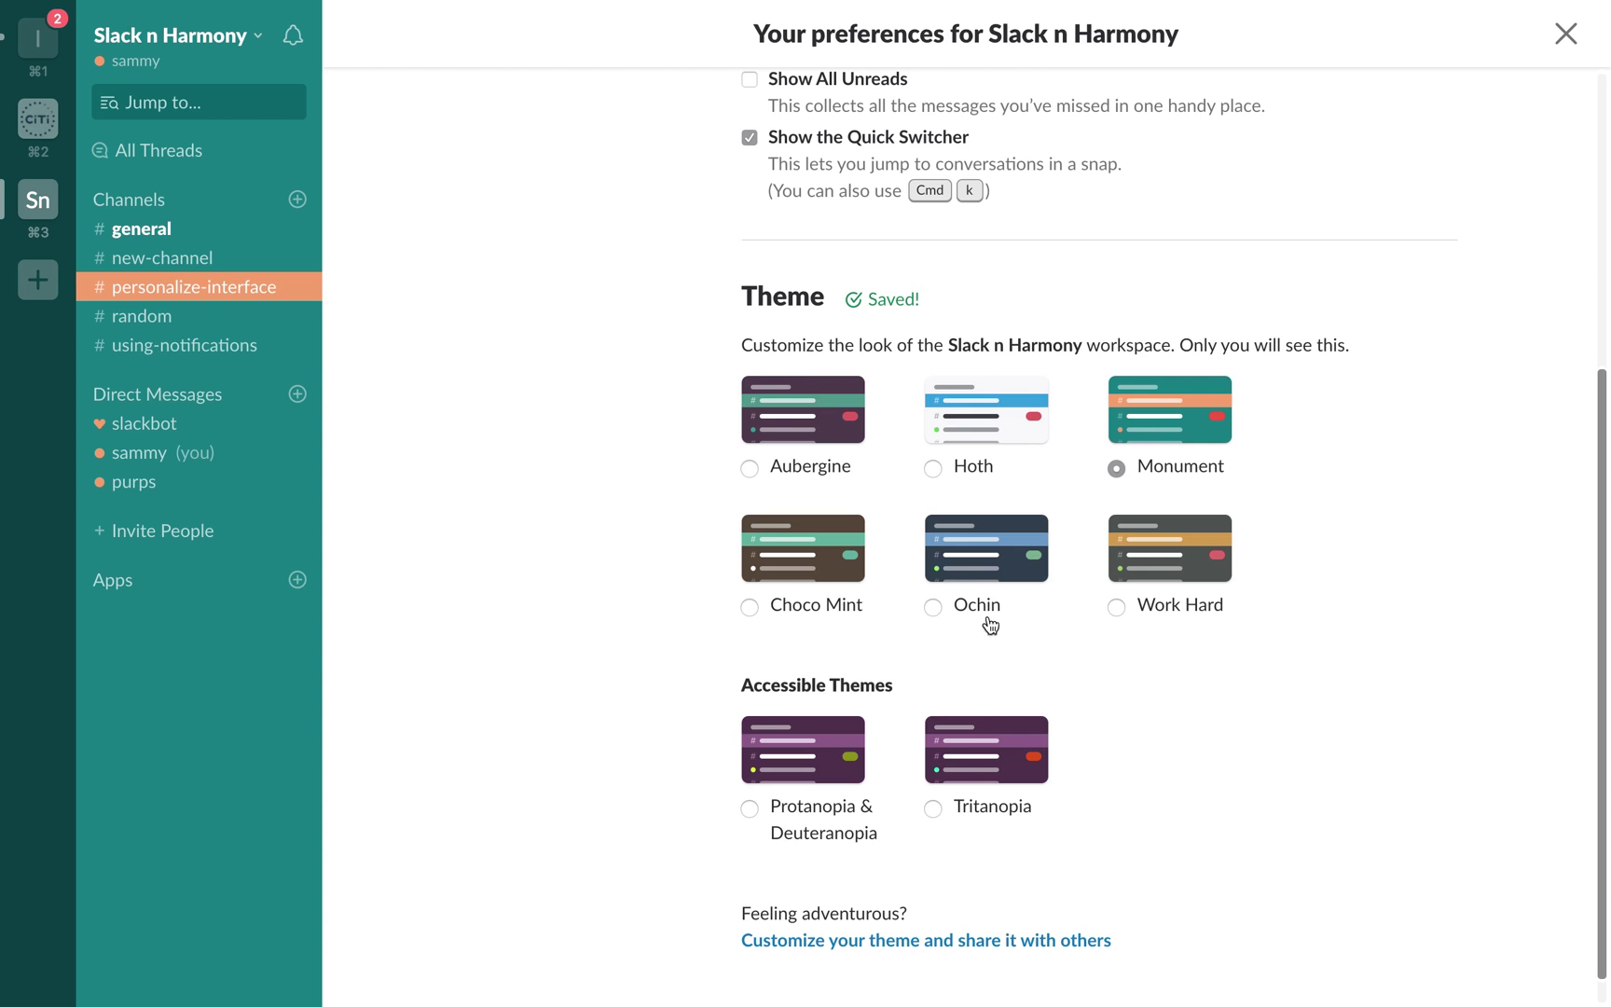
{"action": "left_click", "coordinate": [1116, 607]}
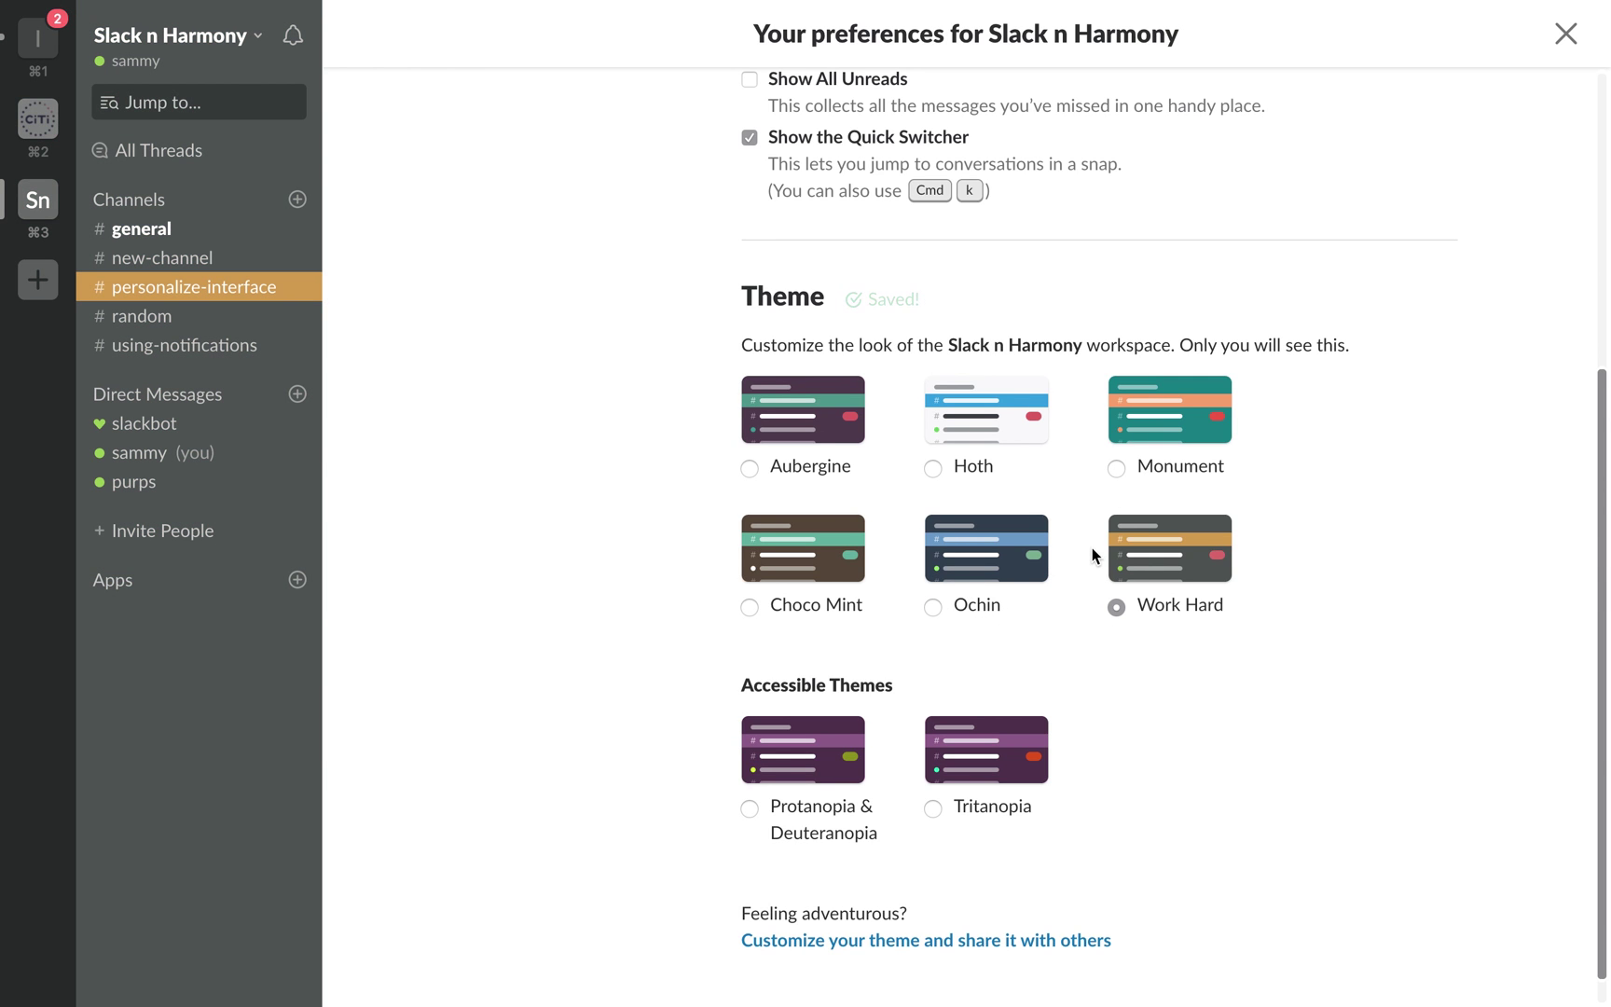
{"action": "scroll", "coordinate": [1087, 644], "scroll_direction": "down", "scroll_amount": 1}
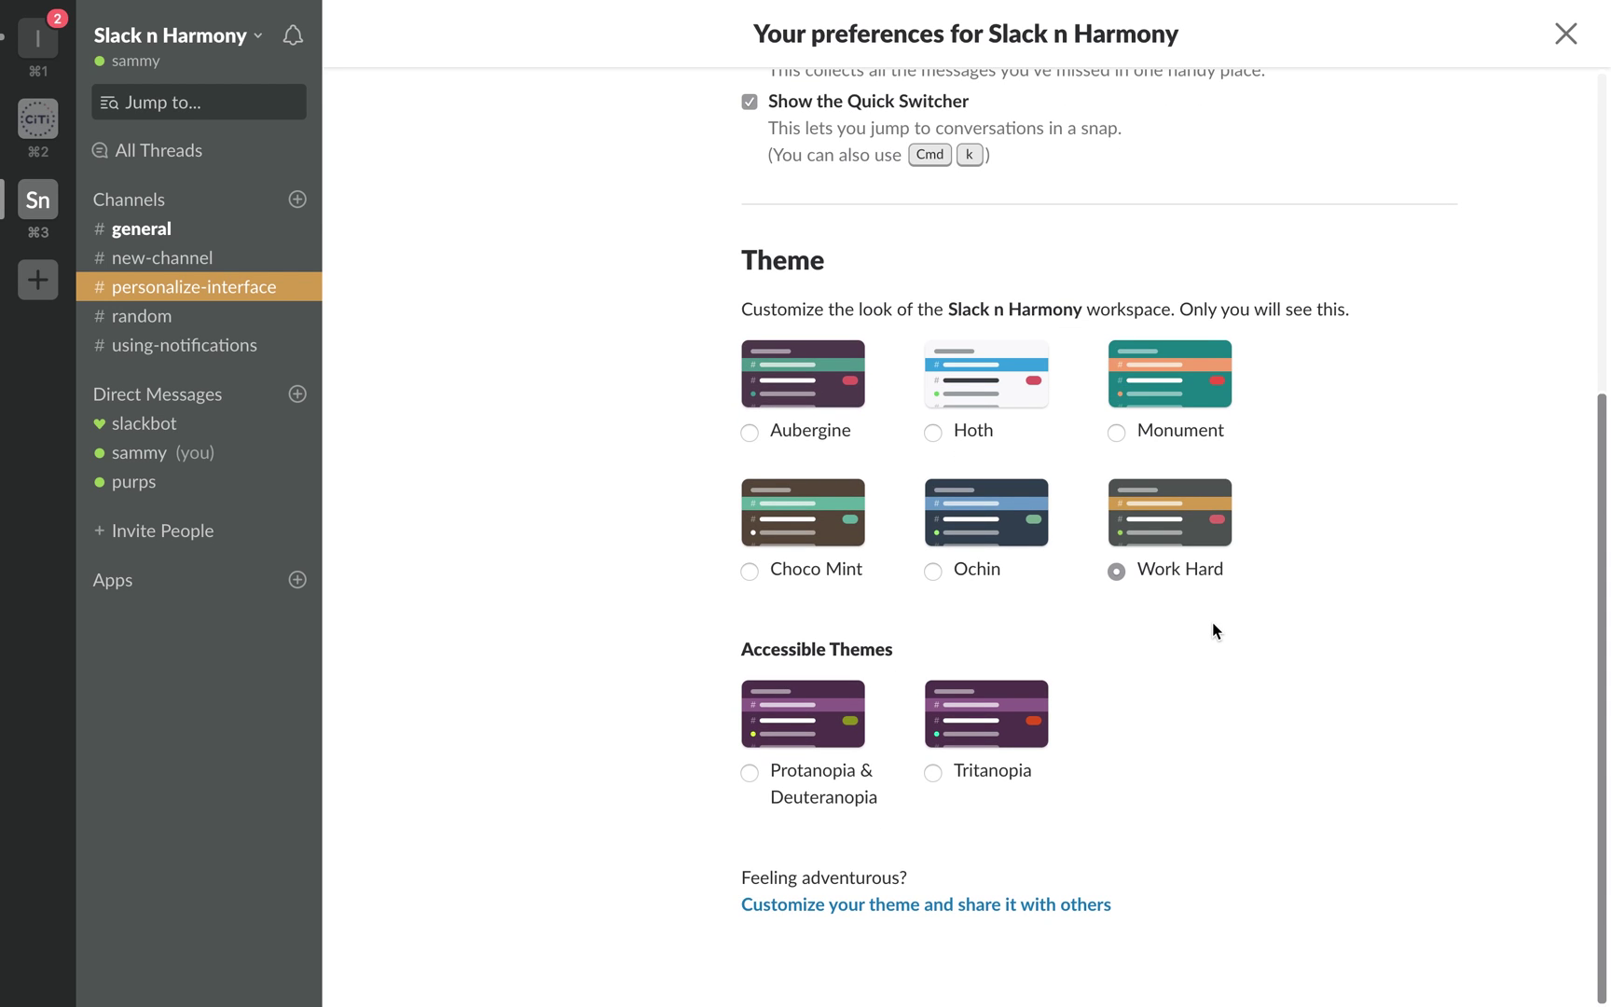
{"action": "left_click", "coordinate": [751, 773]}
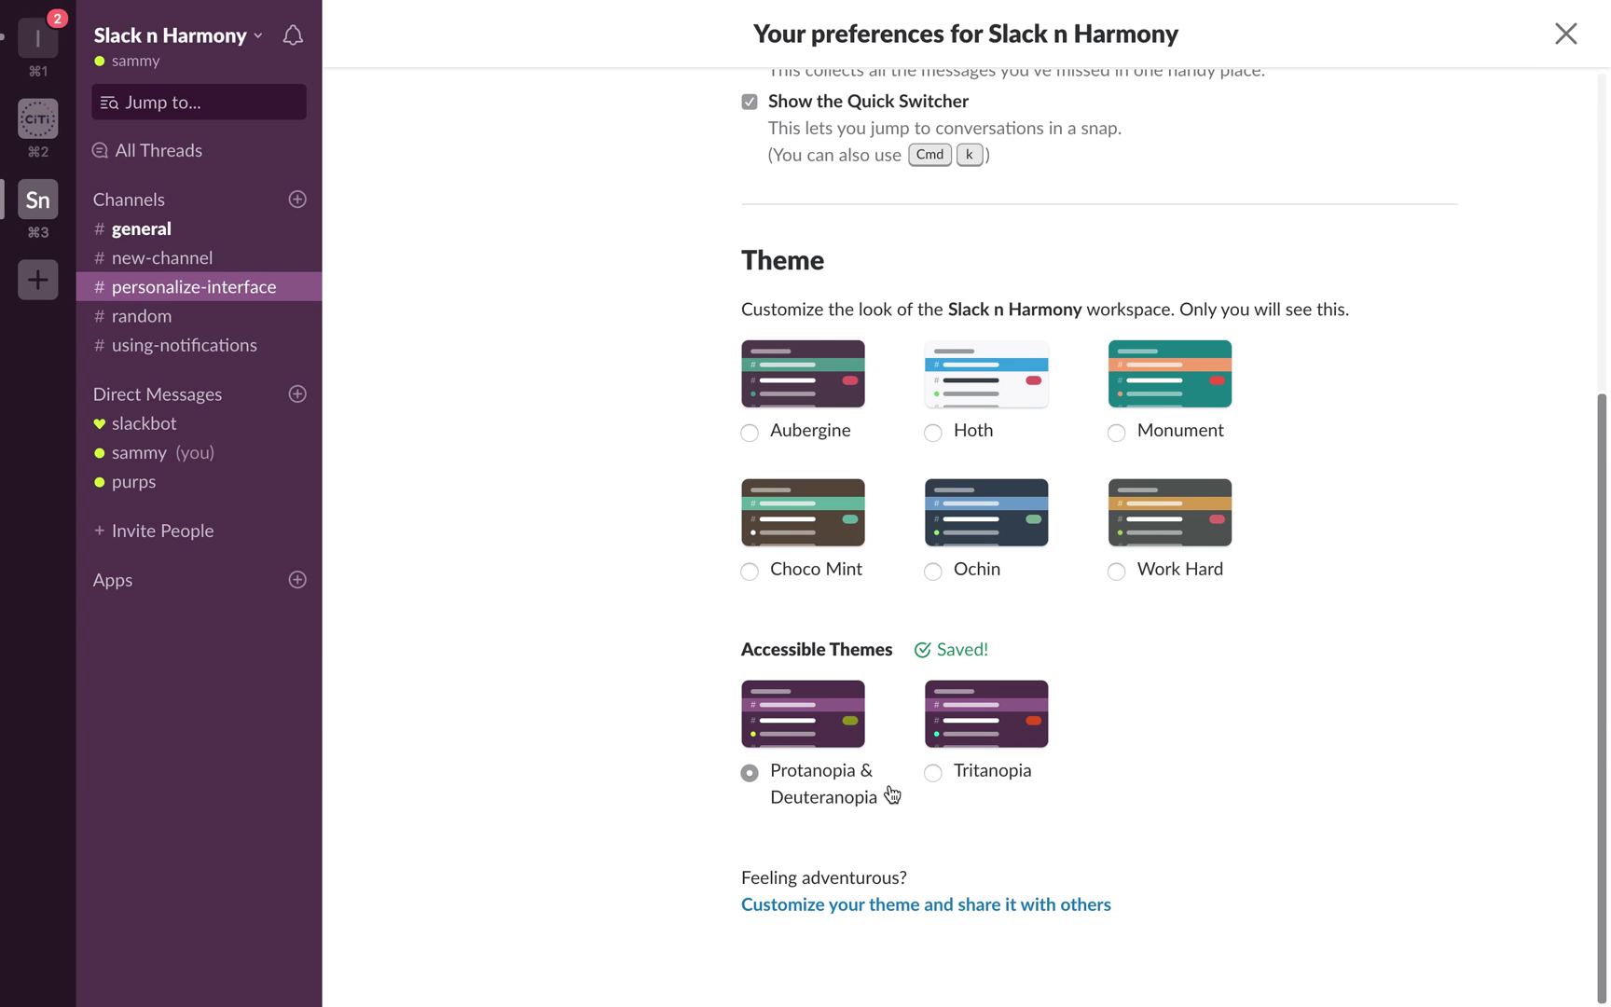
{"action": "left_click", "coordinate": [935, 773]}
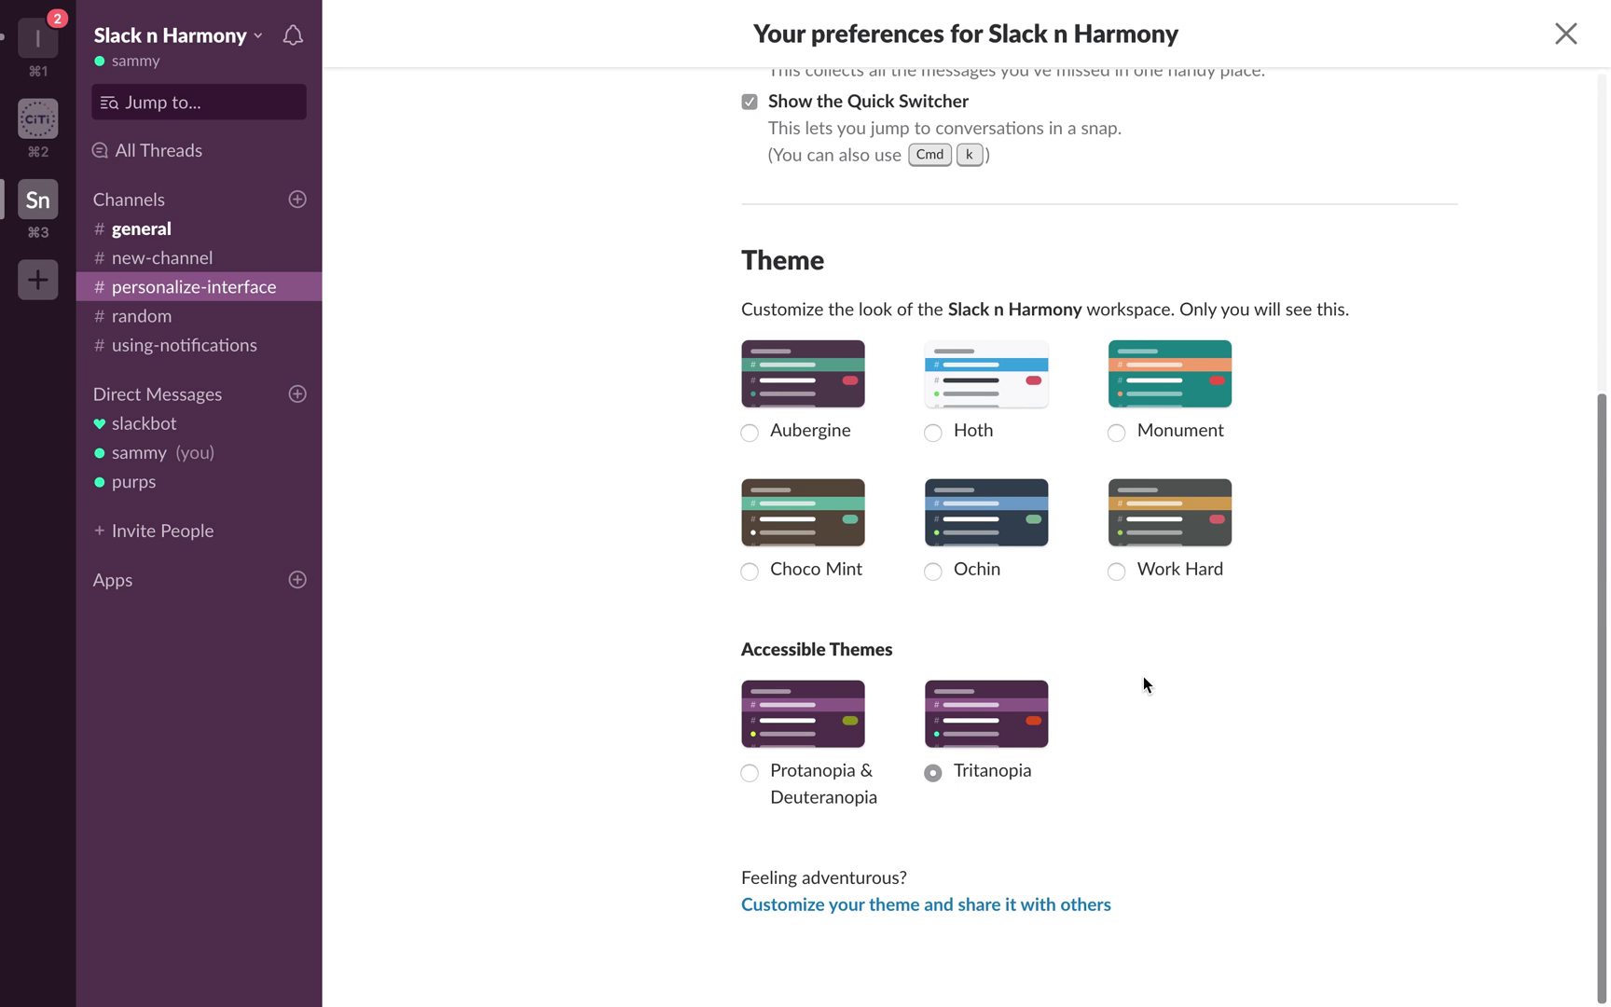
{"action": "left_click", "coordinate": [930, 904]}
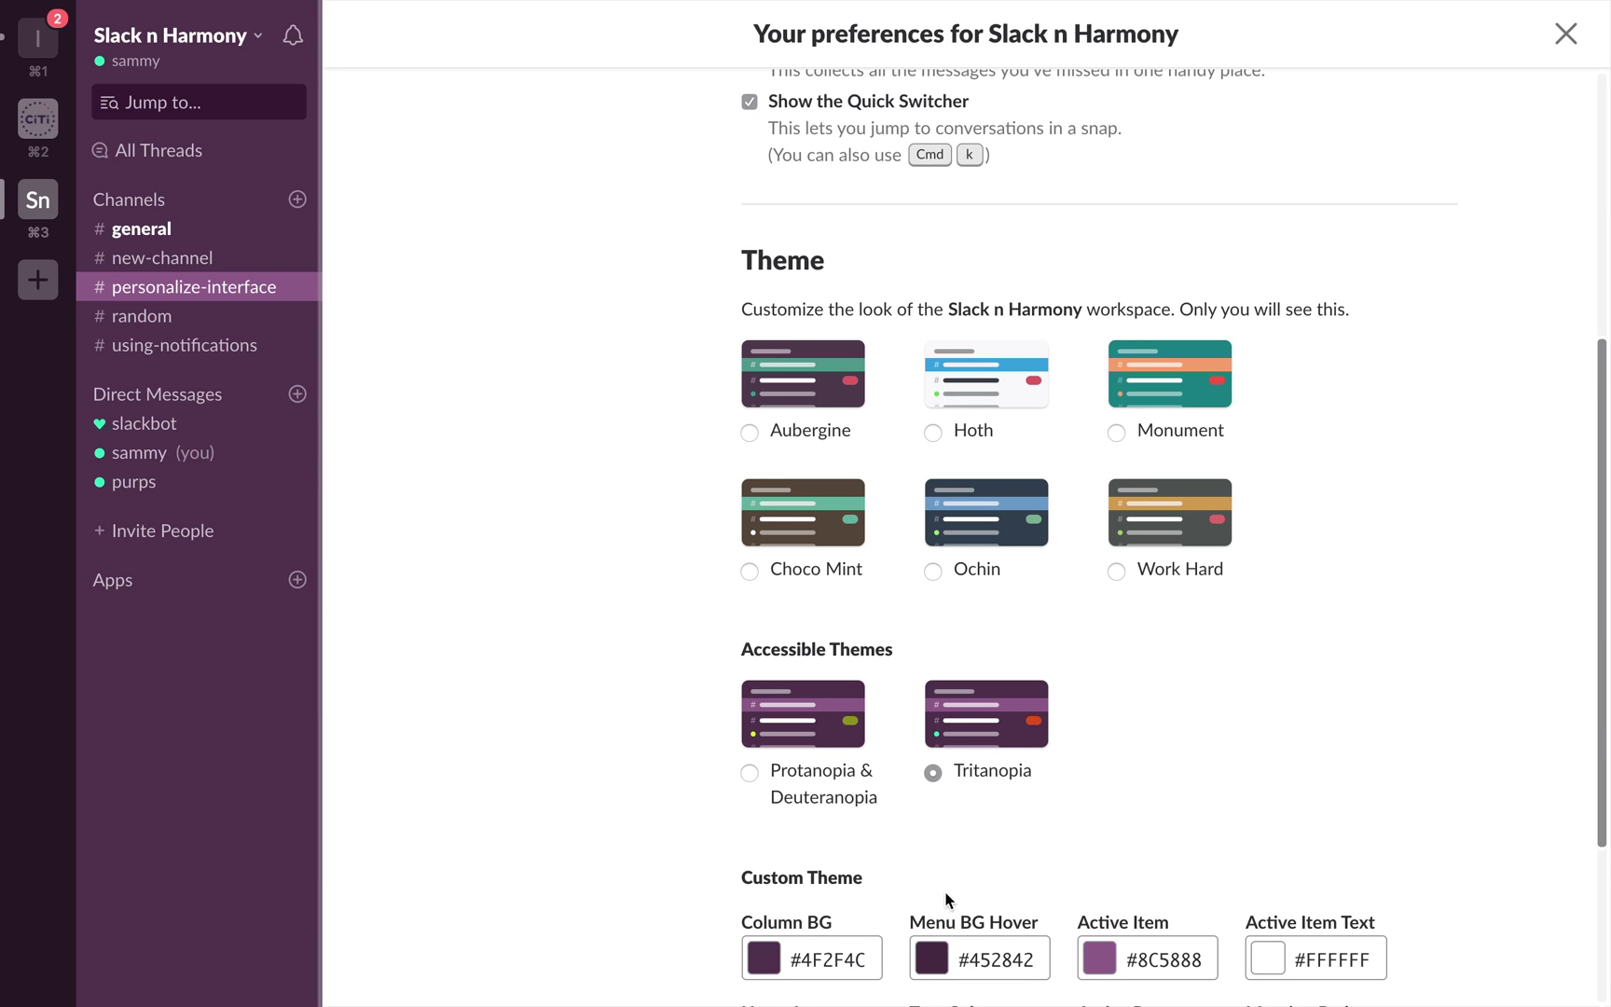
{"action": "scroll", "coordinate": [1116, 802], "scroll_direction": "down", "scroll_amount": 3}
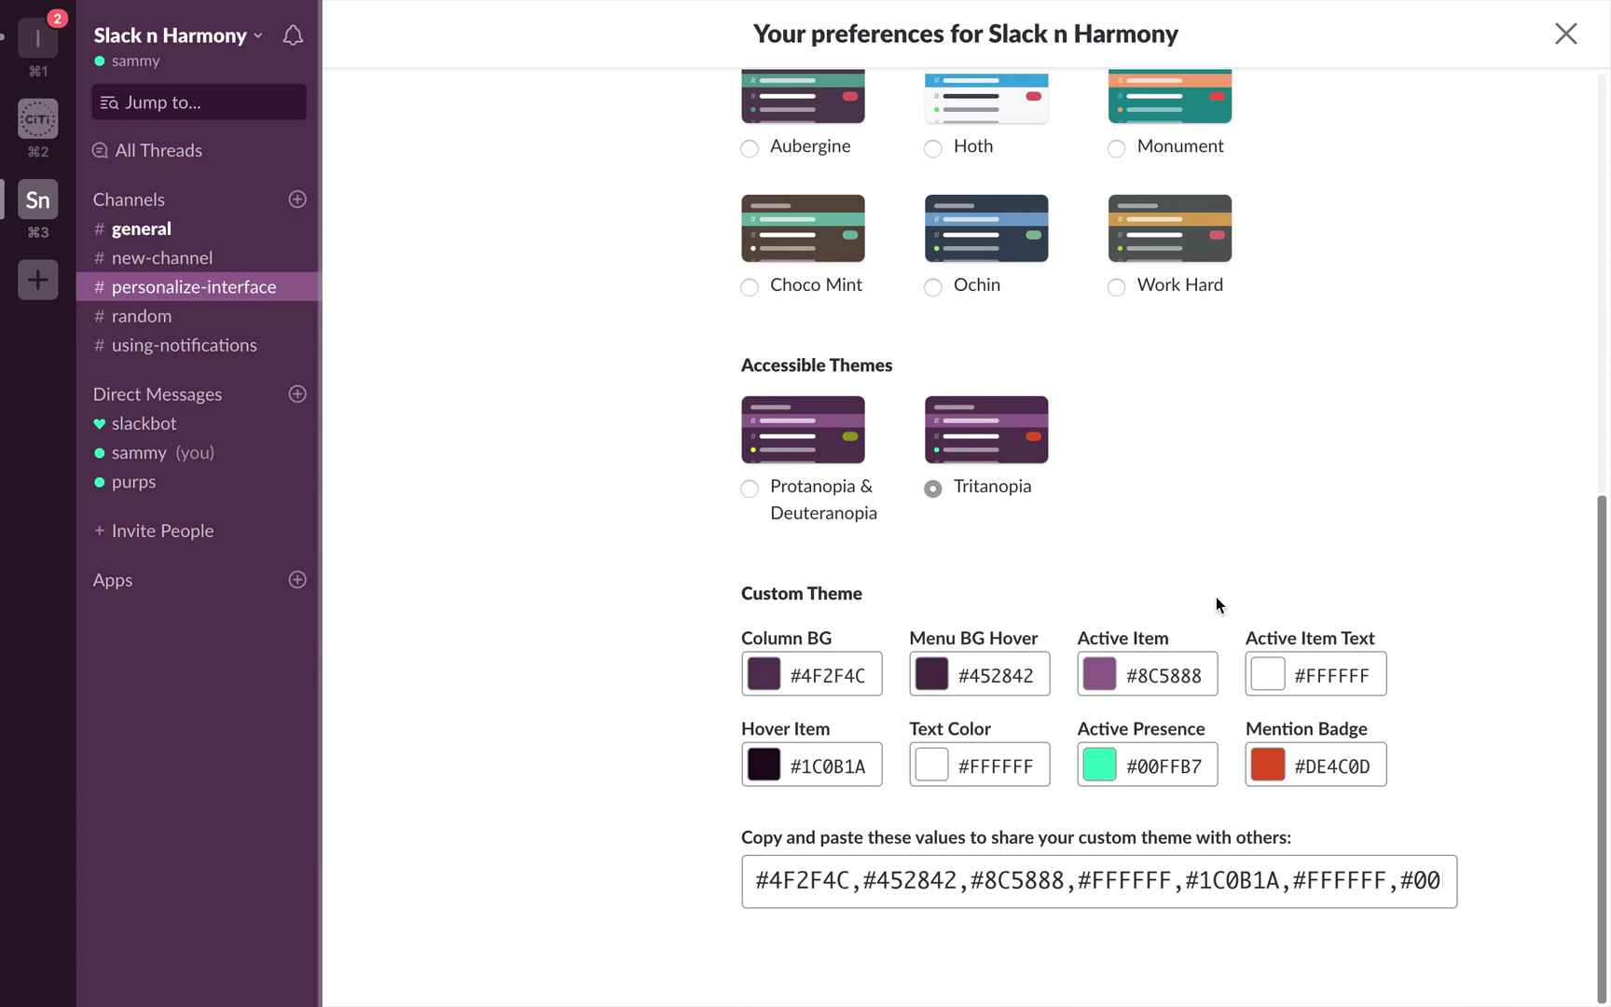
{"action": "left_click", "coordinate": [762, 681]}
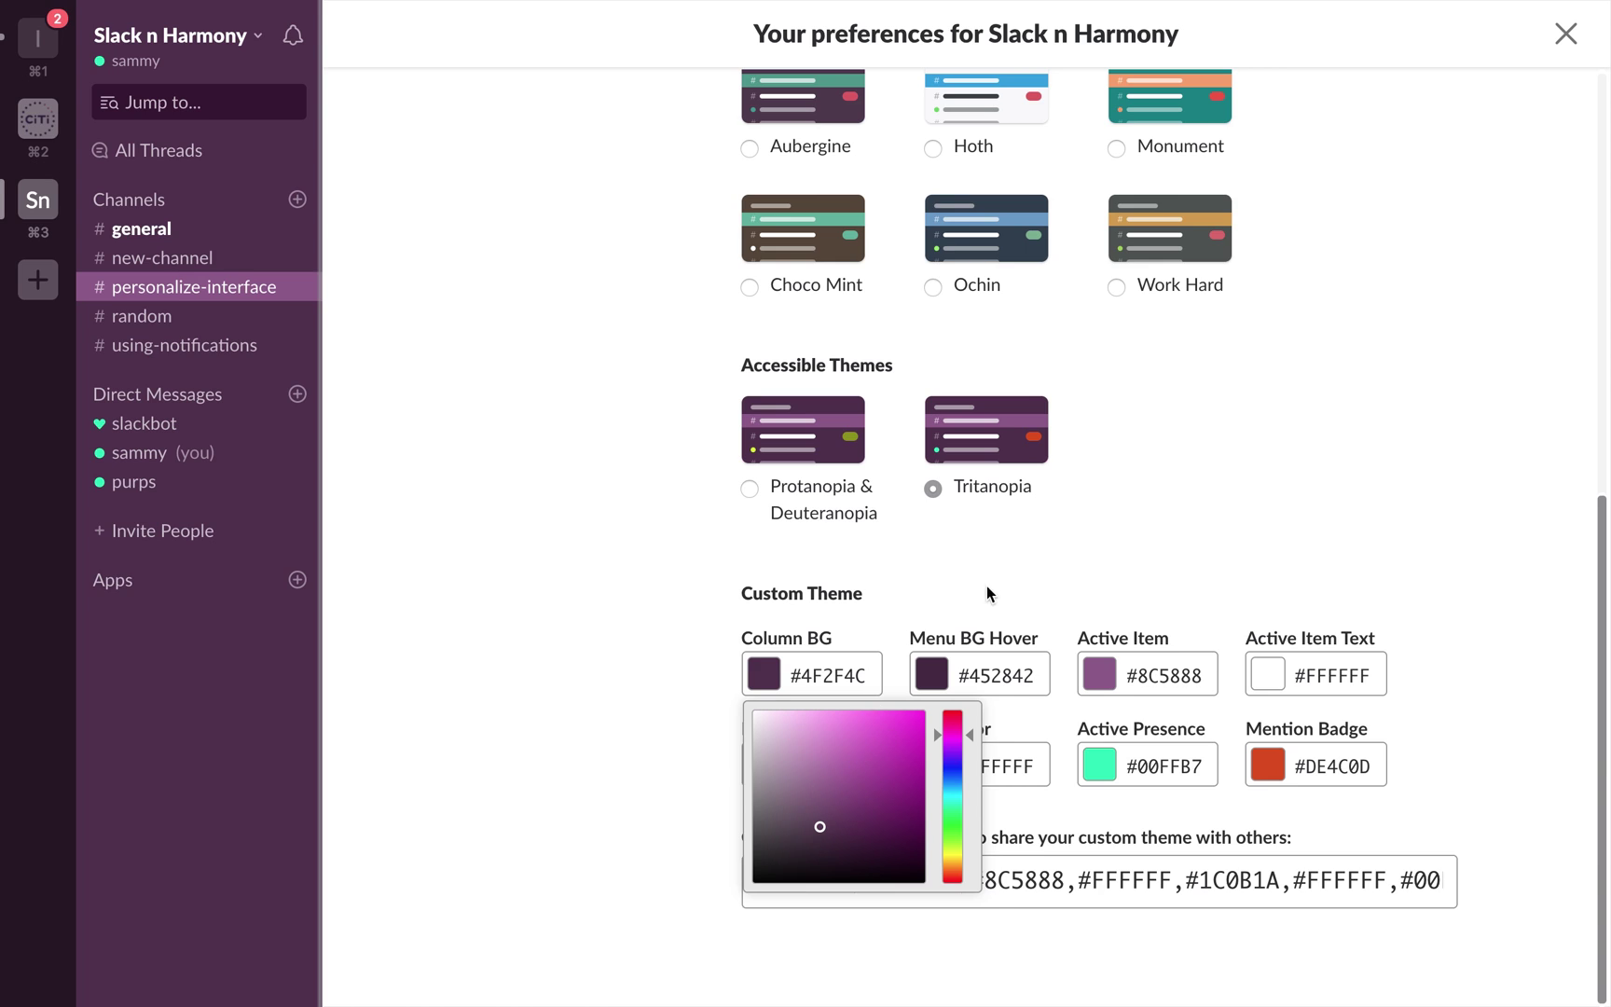
{"action": "left_click", "coordinate": [925, 614]}
{"action": "double_click", "coordinate": [827, 674]}
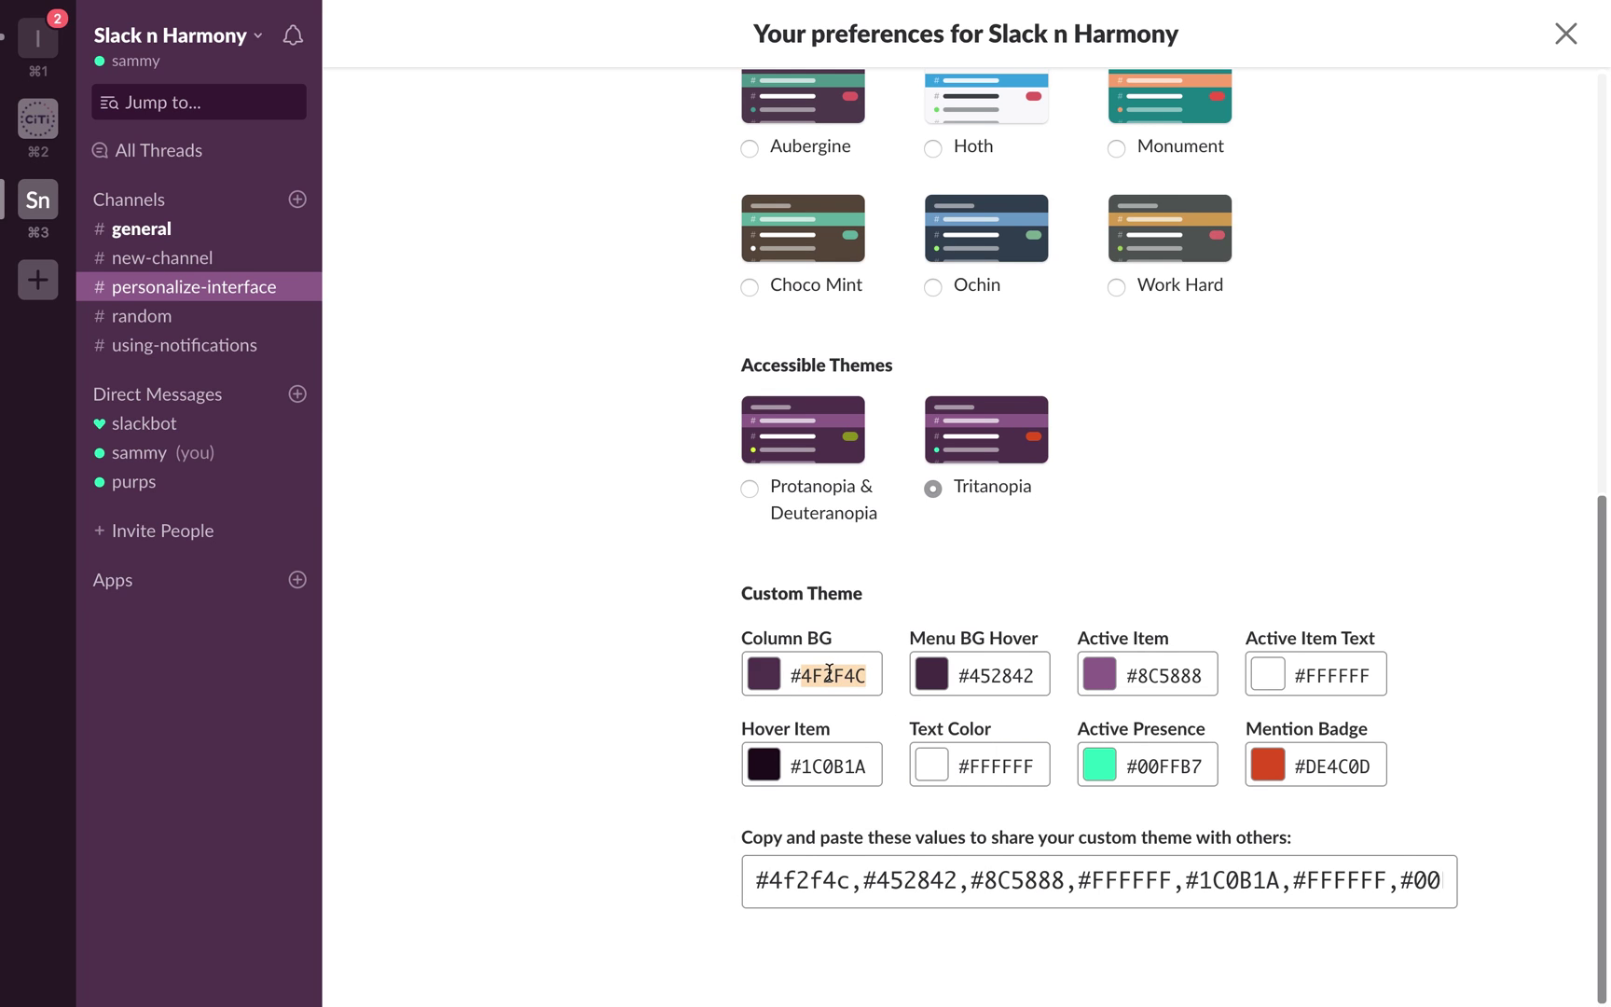
{"action": "left_click", "coordinate": [1003, 585]}
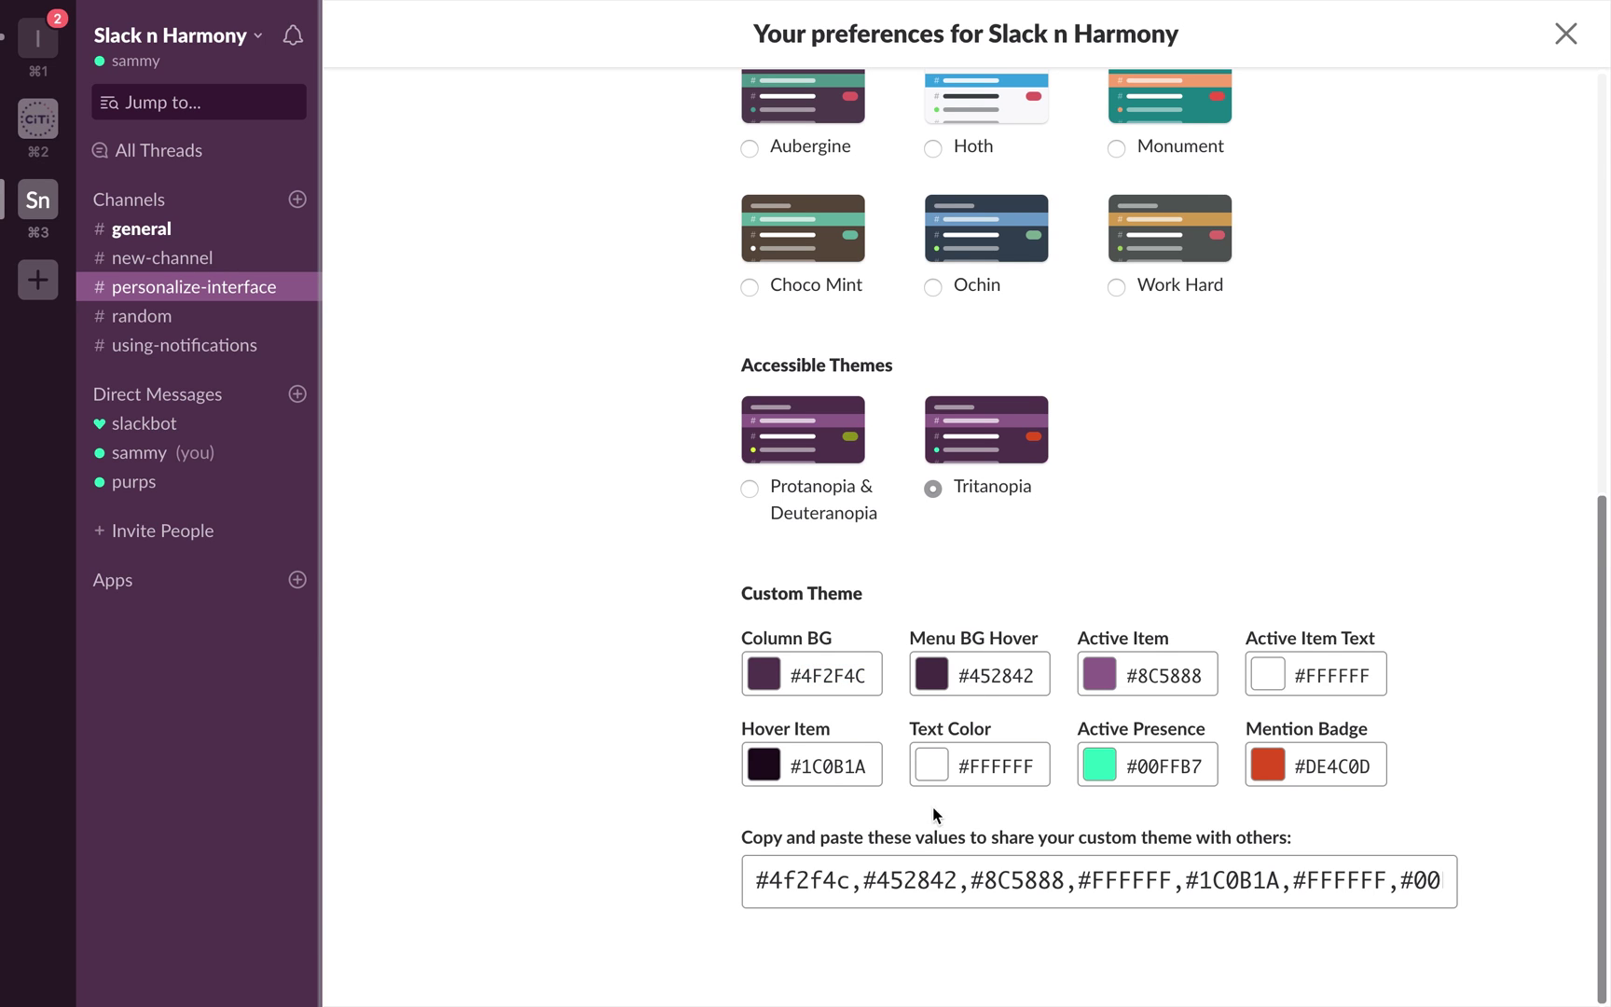
{"action": "left_click", "coordinate": [939, 893]}
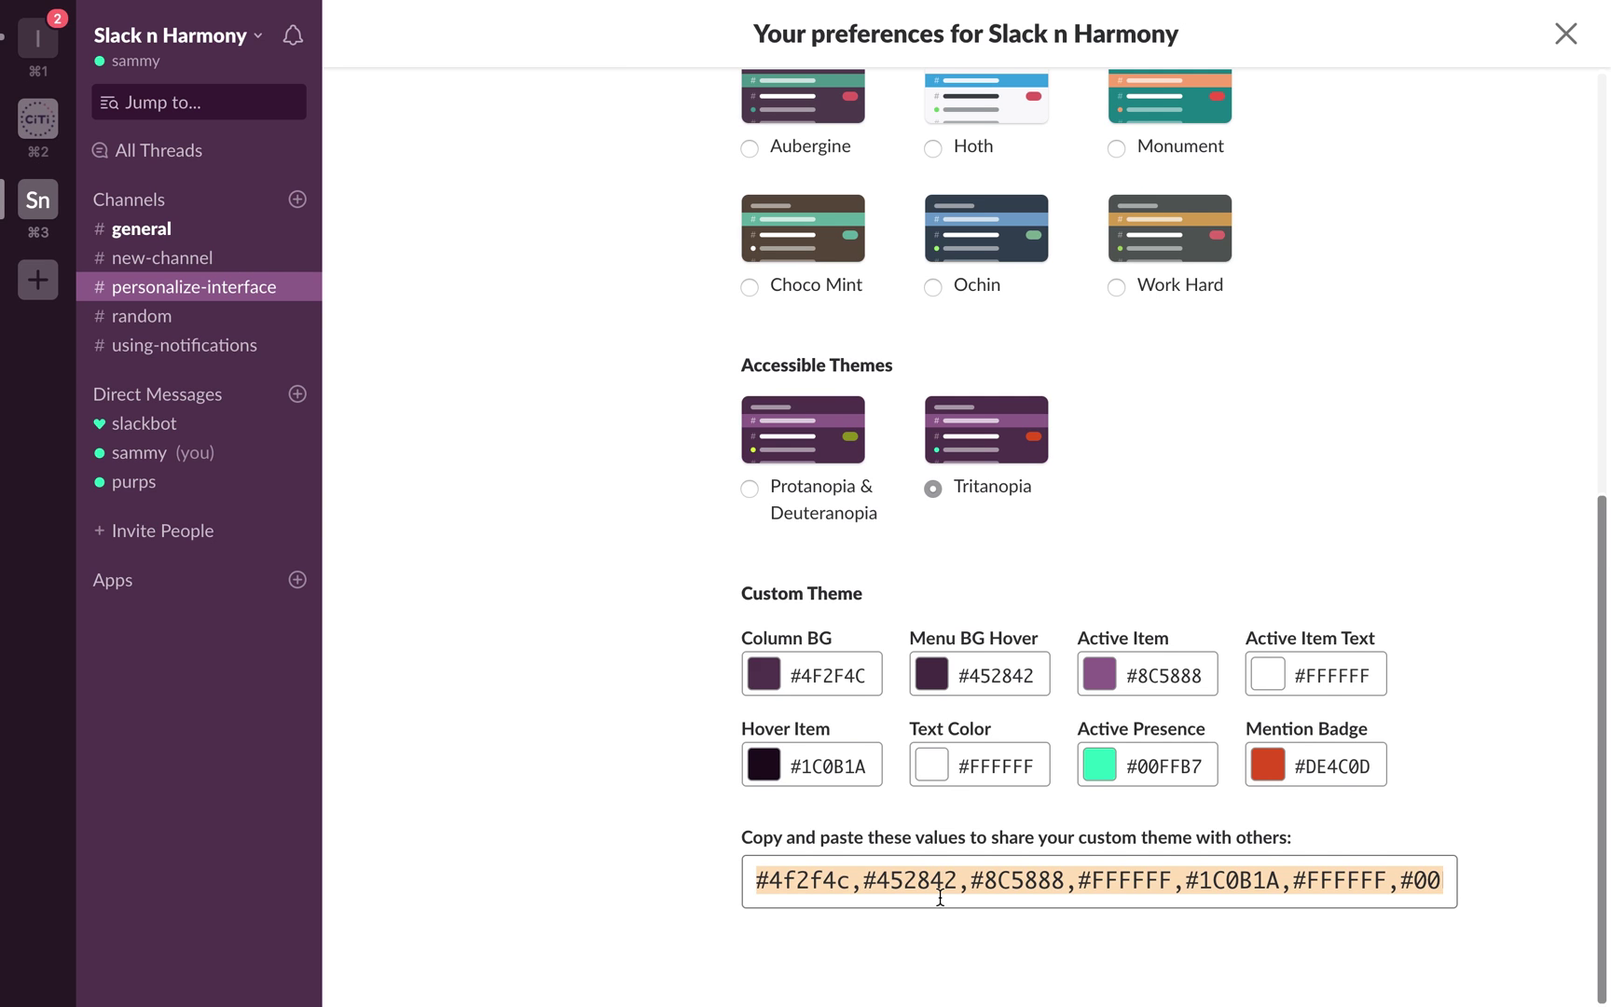
Step: Select the Hoth theme and close Preferences, back to #personalize-interface
{"action": "scroll", "coordinate": [1154, 565], "scroll_direction": "up", "scroll_amount": 3}
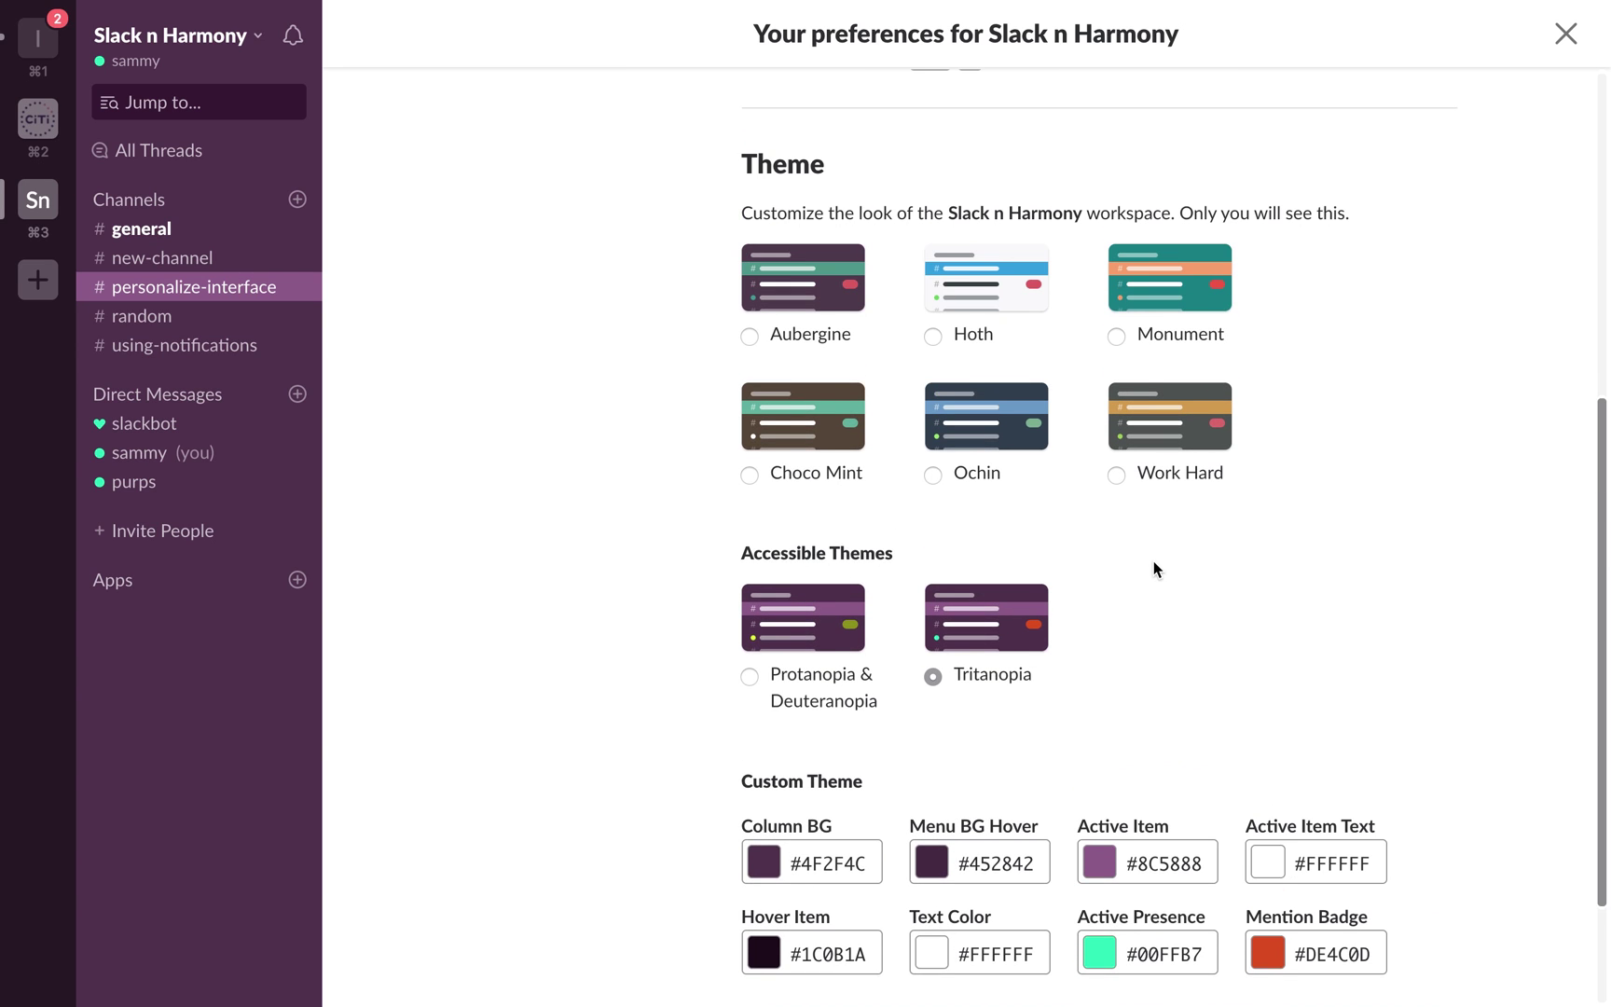
{"action": "left_click", "coordinate": [974, 334]}
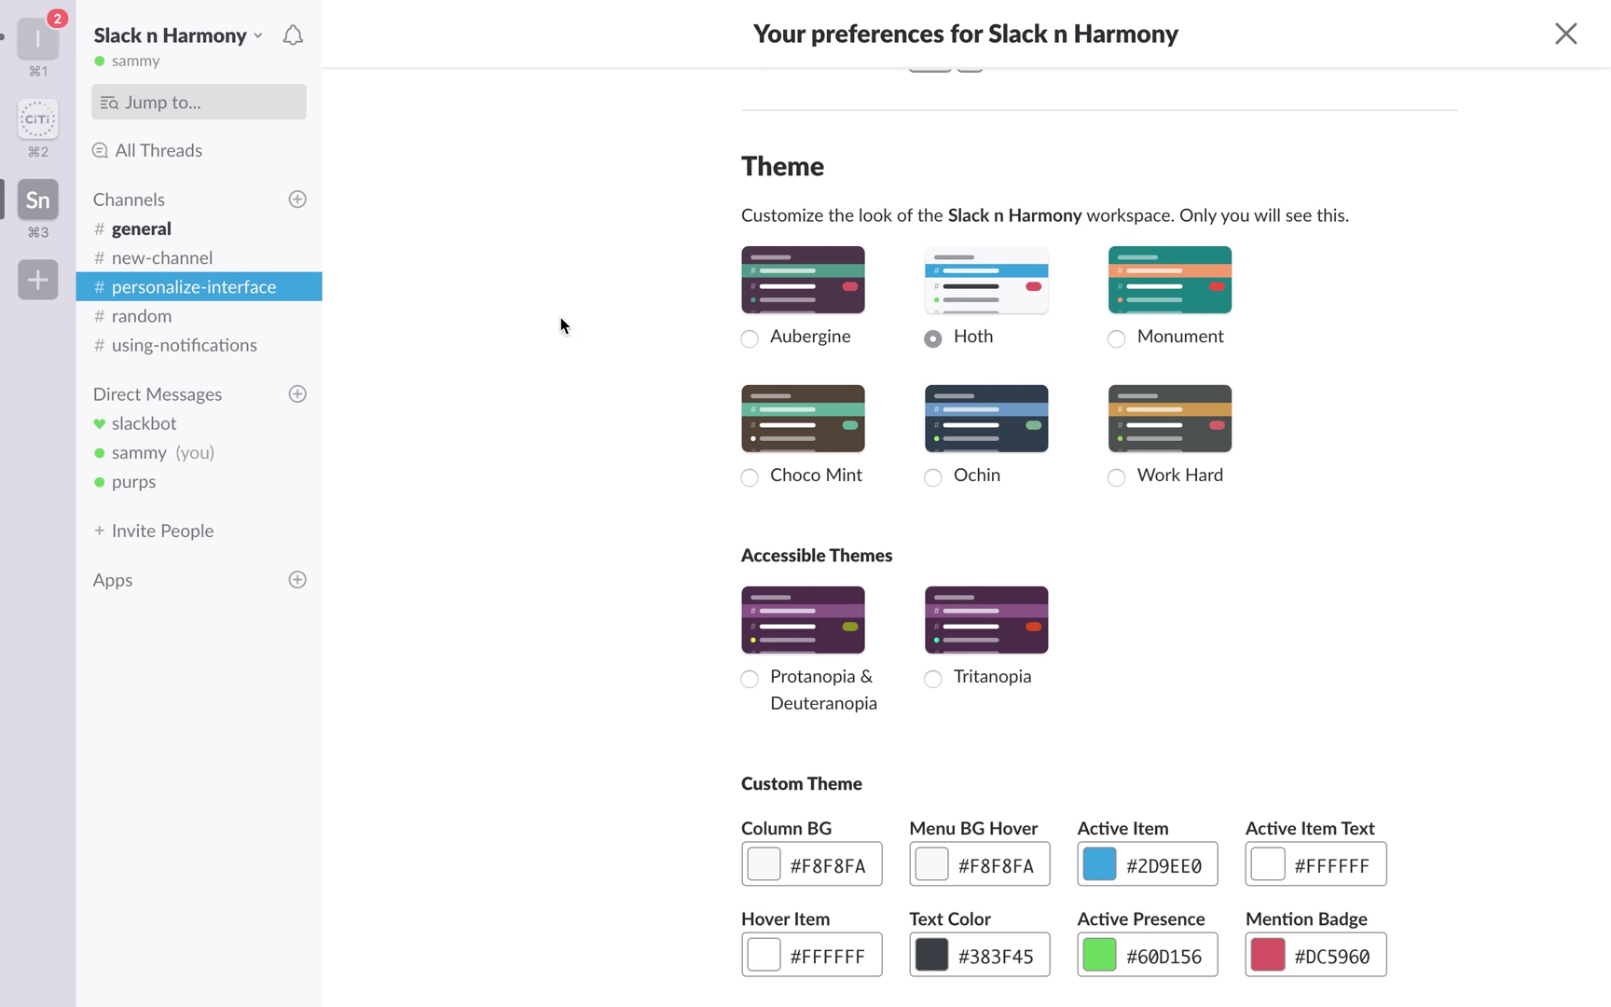
{"action": "left_click", "coordinate": [1565, 36]}
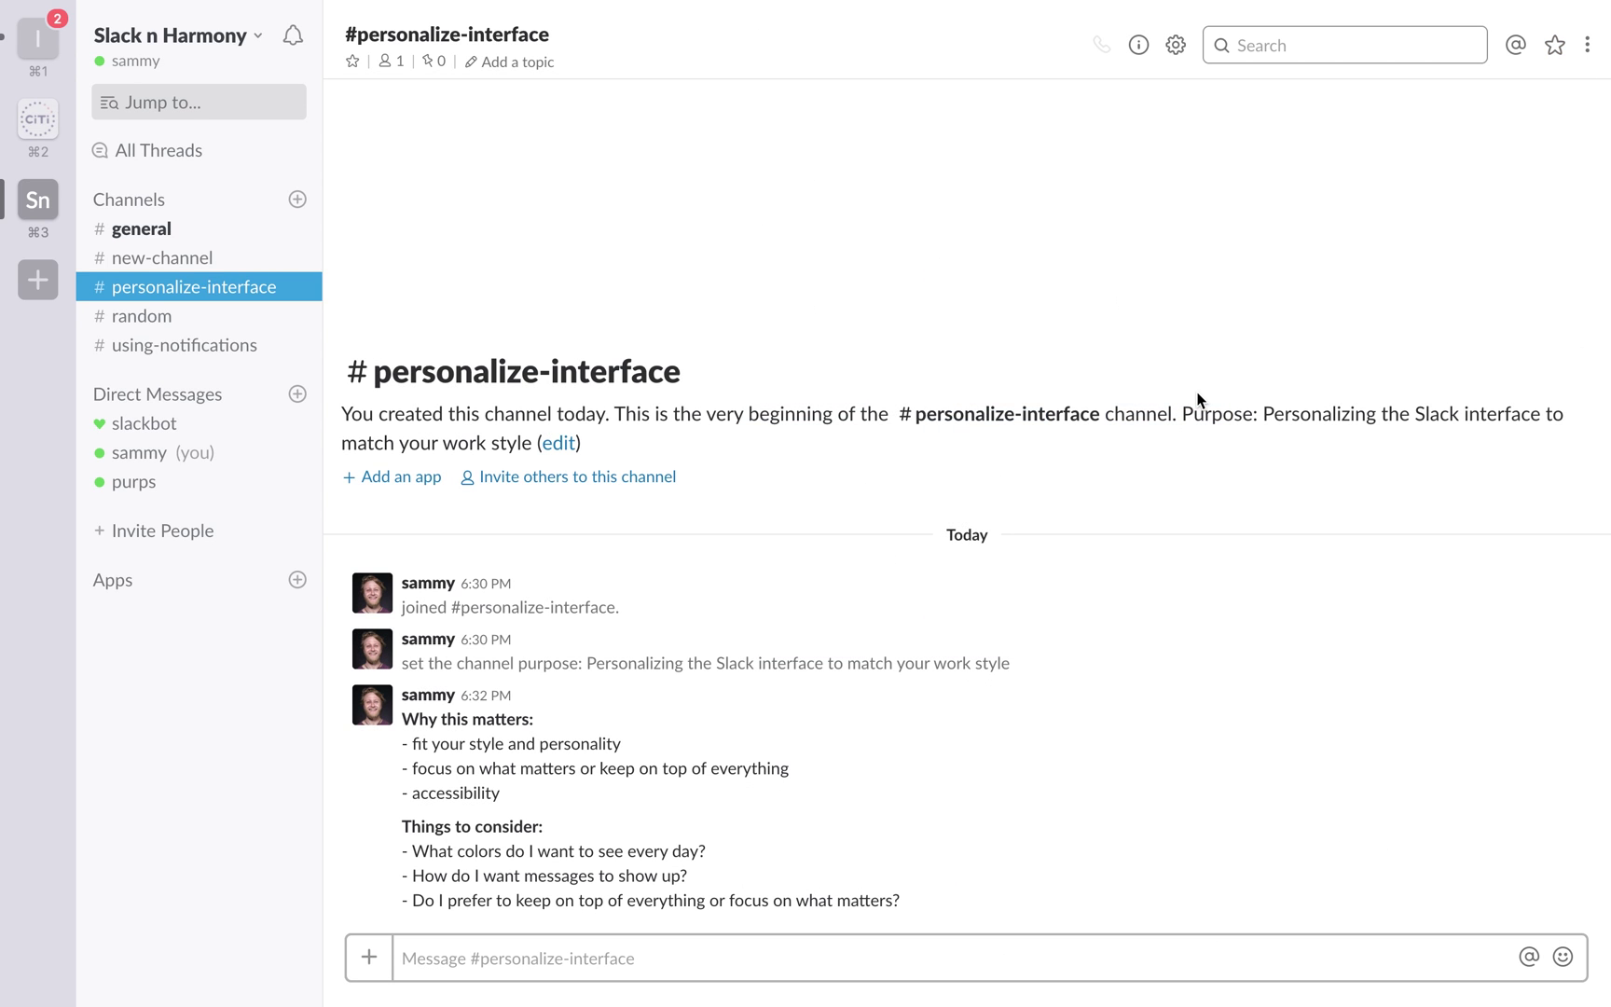